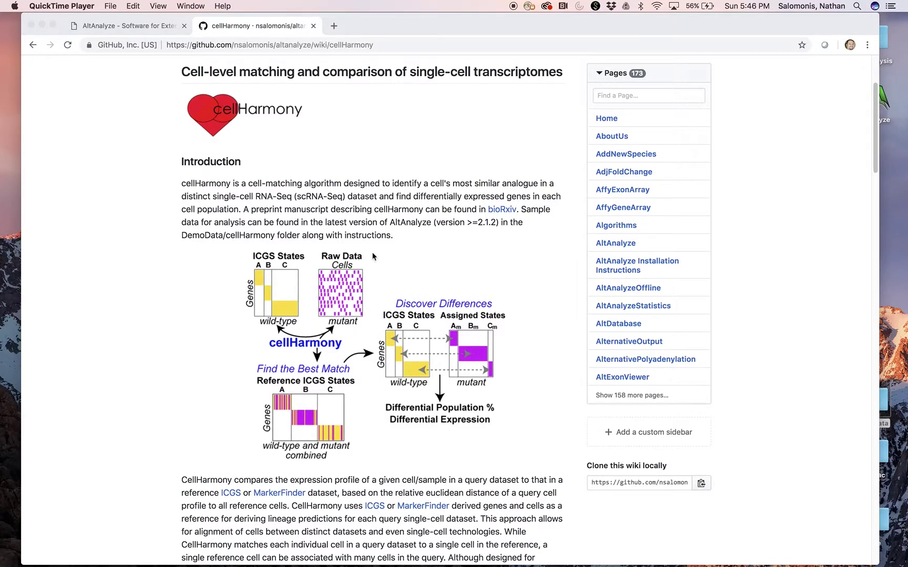
Download the Mac OSX installer (.dmg) for AltAnalyze release 2.1.2 from altanalyze.org
left_click(156, 32)
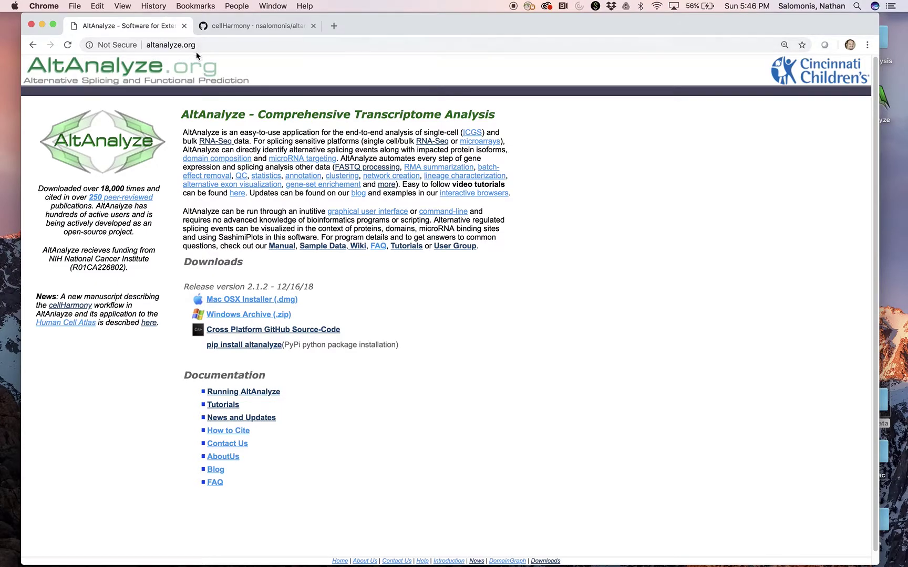
left_click(276, 304)
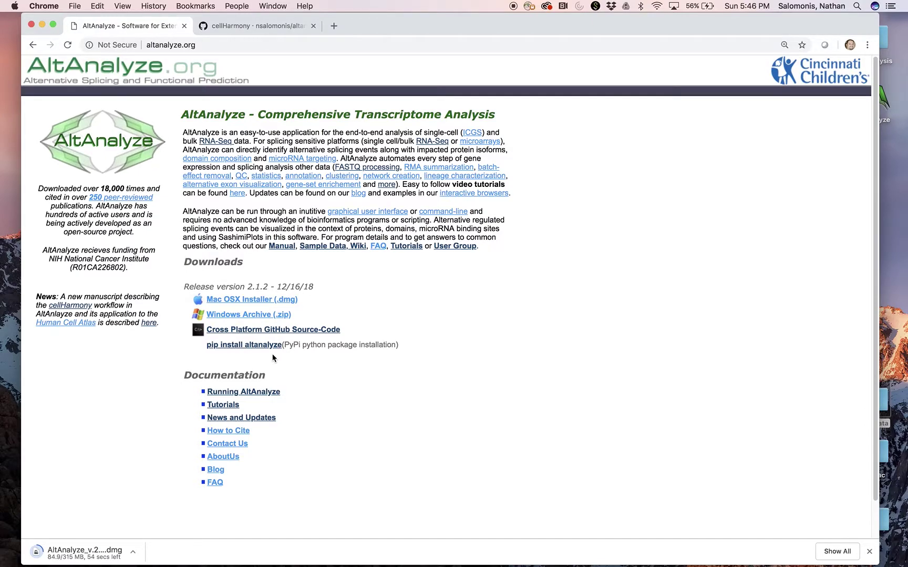
Switch to Terminal and launch AltAnalyze with the command altanalyze
mouse_move(532, 550)
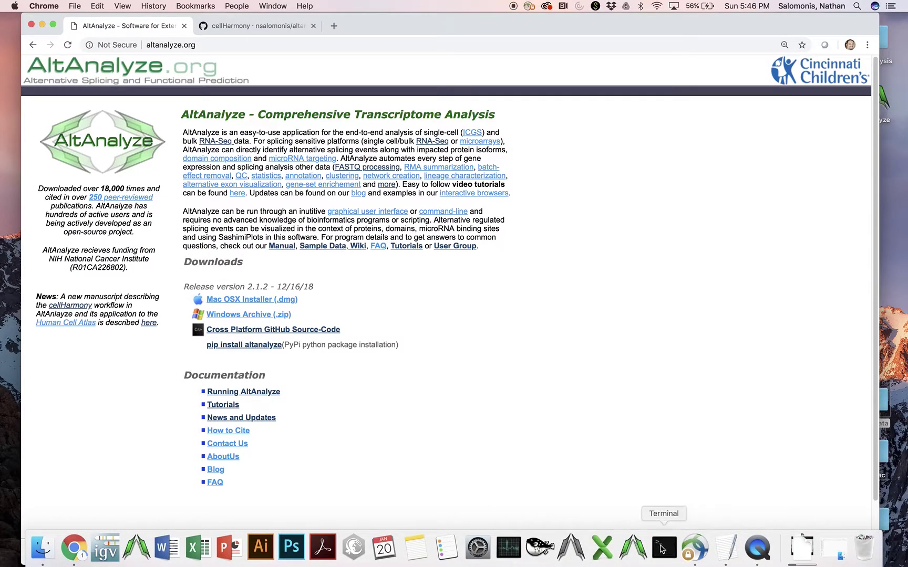
left_click(664, 548)
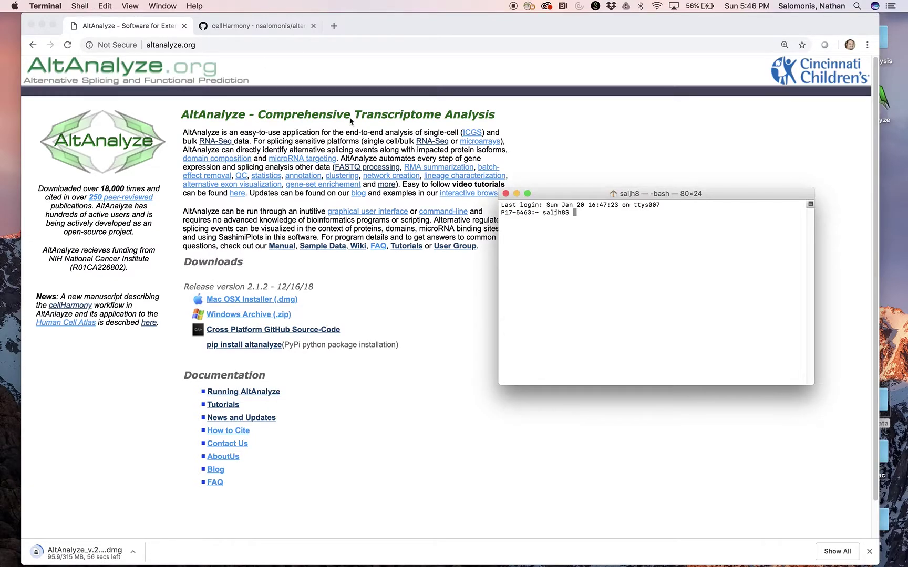
type("altanlayz")
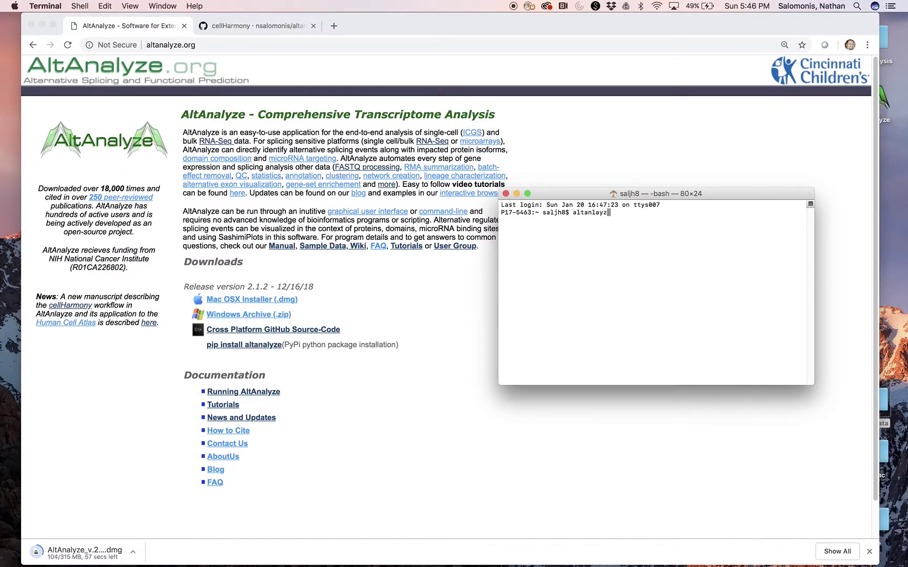
key("BackSpace")
key("BackSpace")
key("BackSpace")
key("BackSpace")
type("alyze")
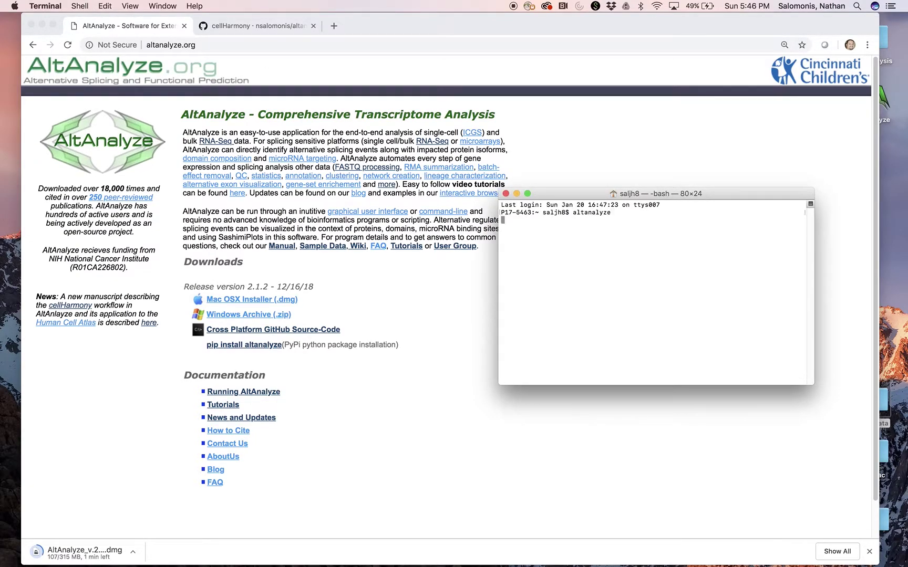
key("Return")
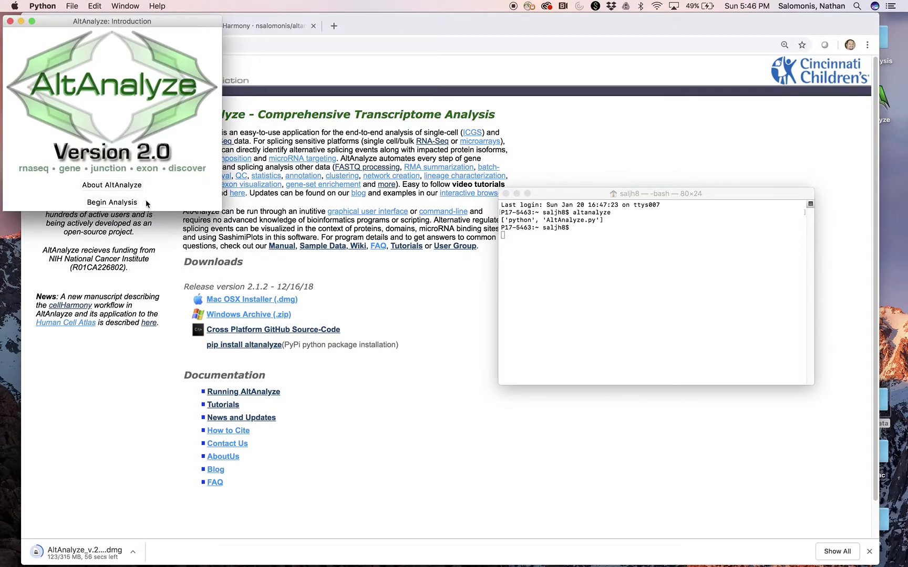
Begin an analysis, continue past the Mac OSX considerations and quit this AltAnalyze session
left_click(130, 204)
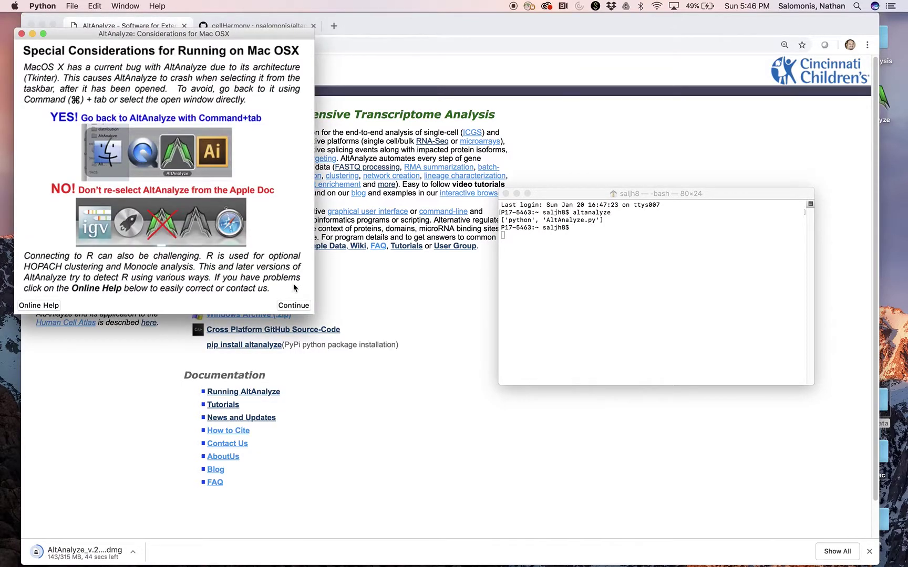
left_click(293, 305)
left_click(268, 343)
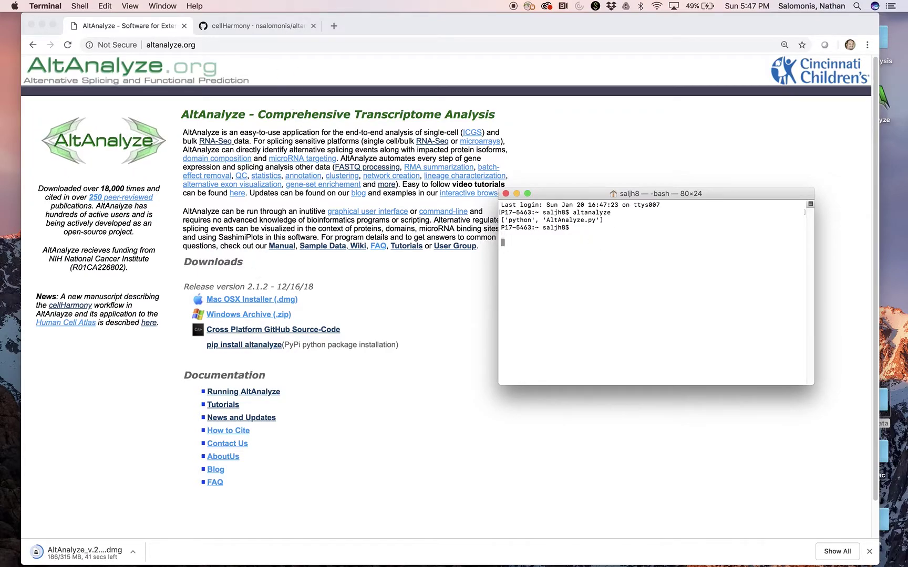
Switch to the browser and examine the command-line instructions for cellHarmony on its GitHub wiki page
left_click(227, 26)
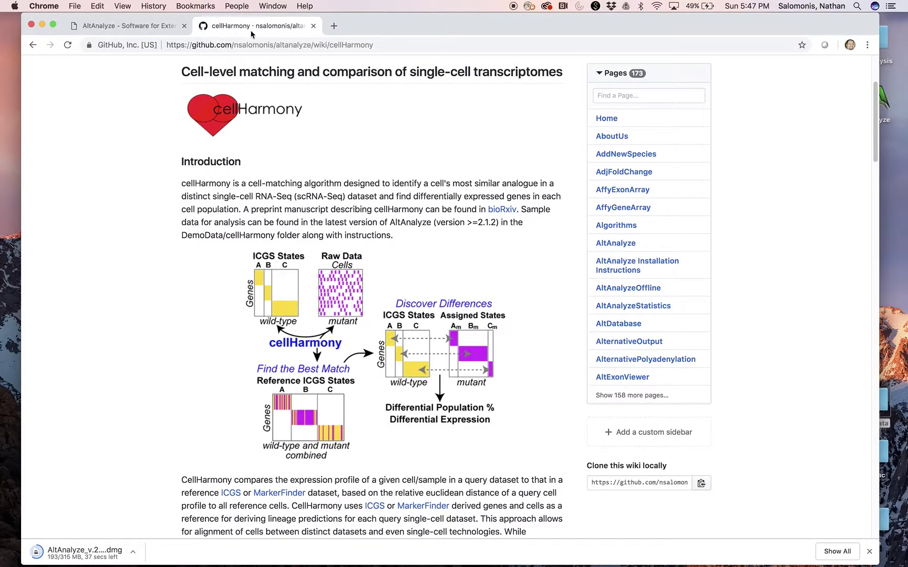
scroll(316, 179, "down", 20)
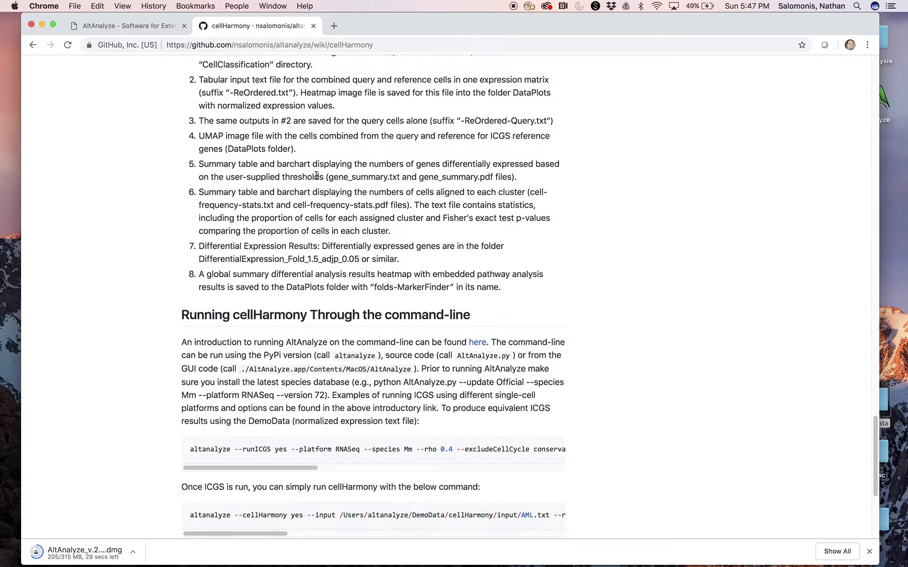
scroll(316, 176, "down", 5)
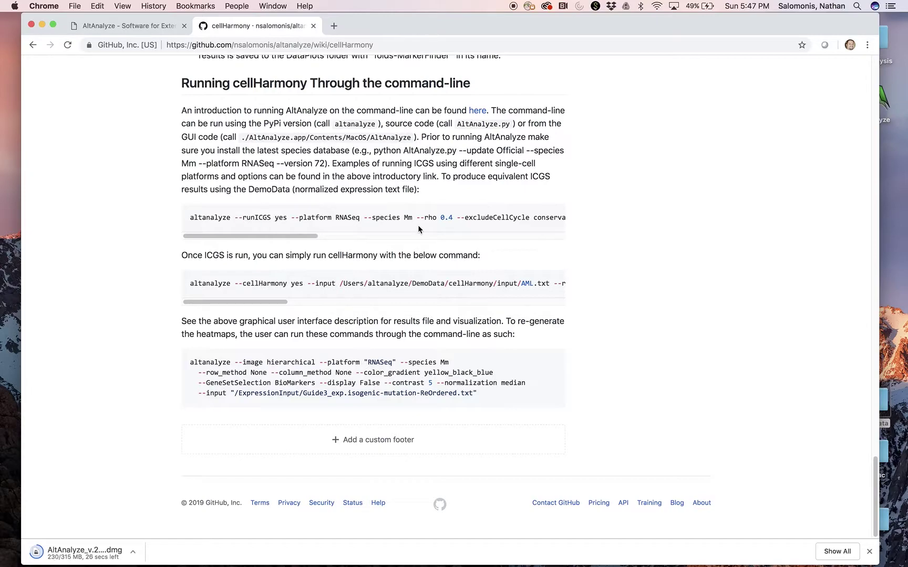
Open the cellHarmony page on the AltAnalyze website at altanalyze.org/cellHarmony/
left_click(157, 30)
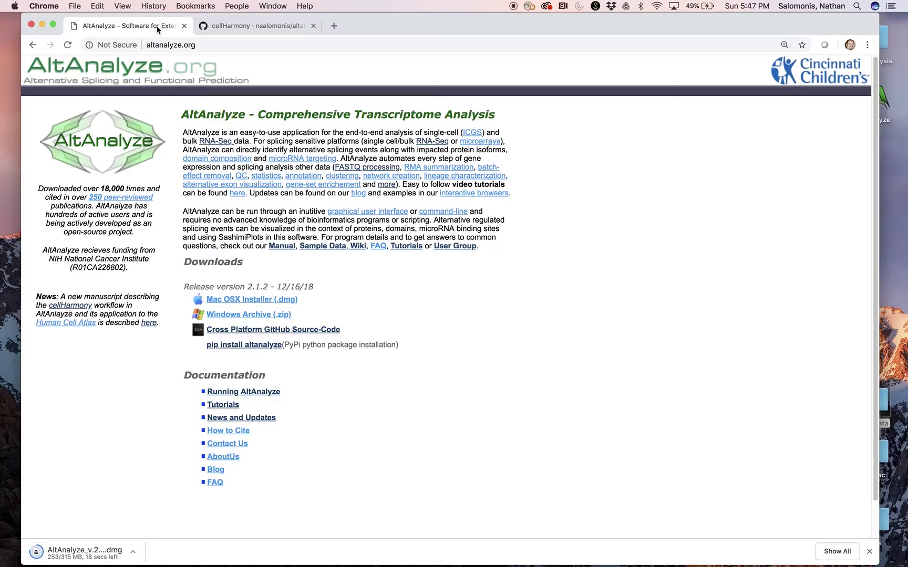
left_click(229, 44)
left_click(229, 44)
type("/cell")
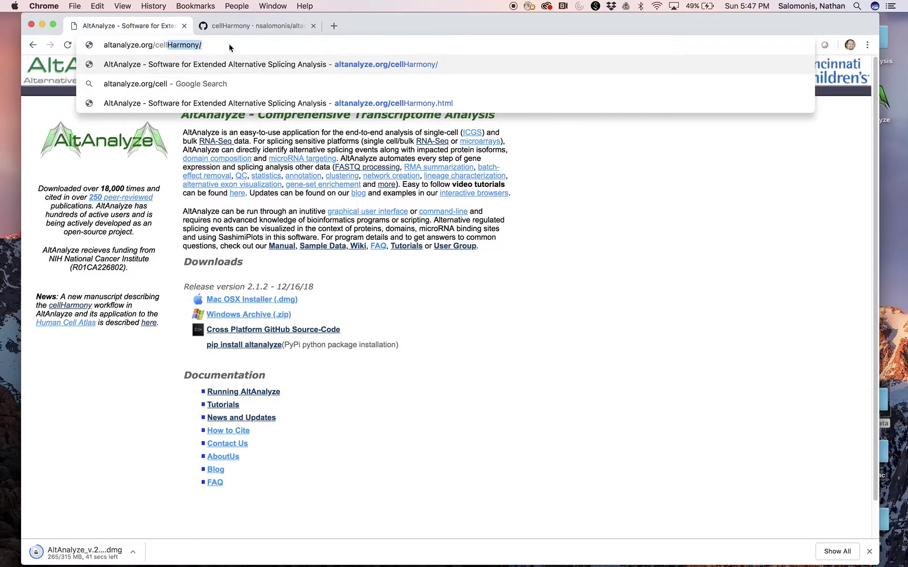
key("Return")
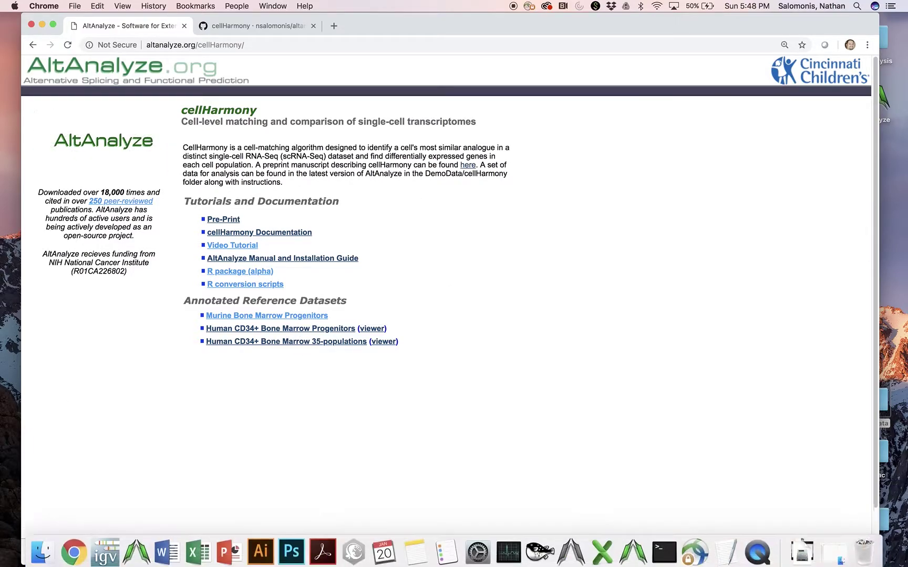
Show the AltAnalyze folder in the mounted AltAnalyze_v.2.1.2_OSX-64bit disk image, and close the disk image and browser windows
left_click(58, 555)
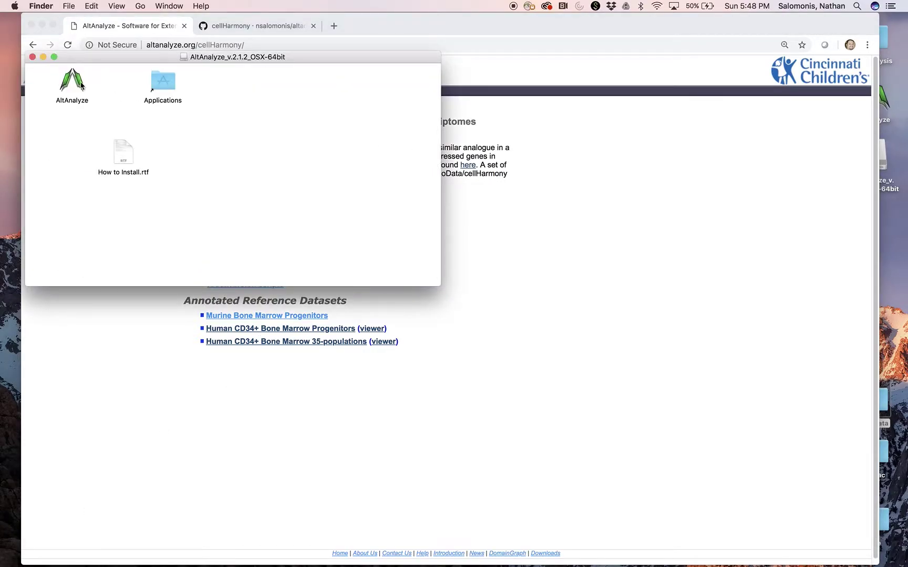
left_click(77, 83)
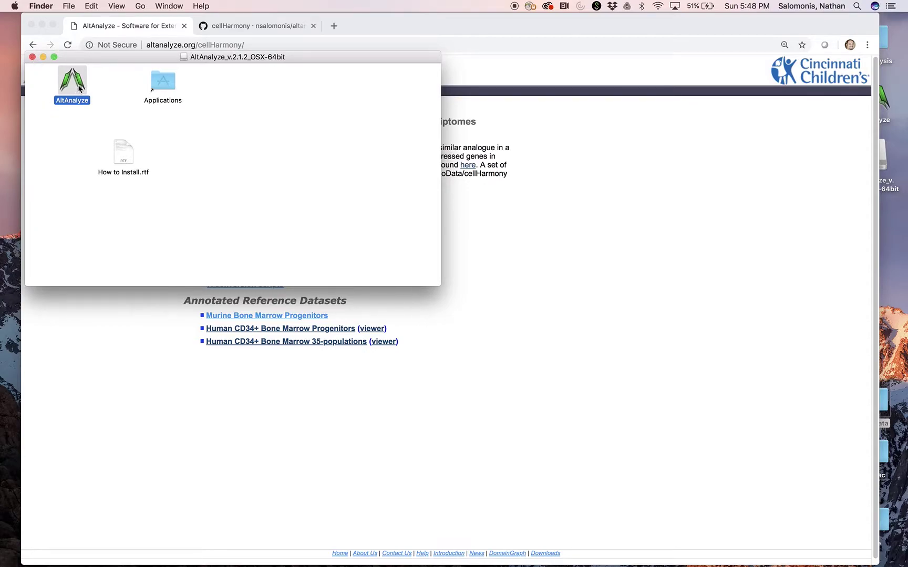
left_click_drag(74, 84, 10, 148)
left_click(32, 56)
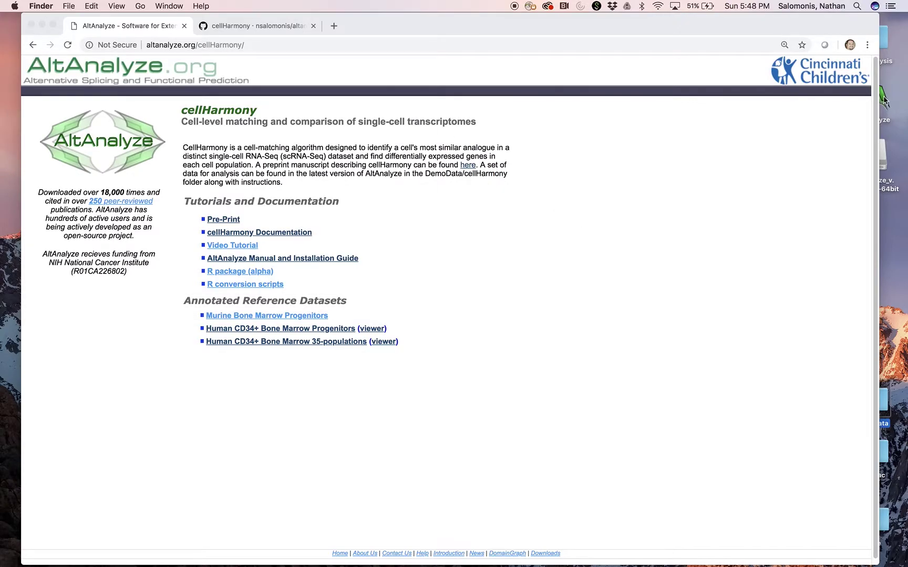
left_click(42, 25)
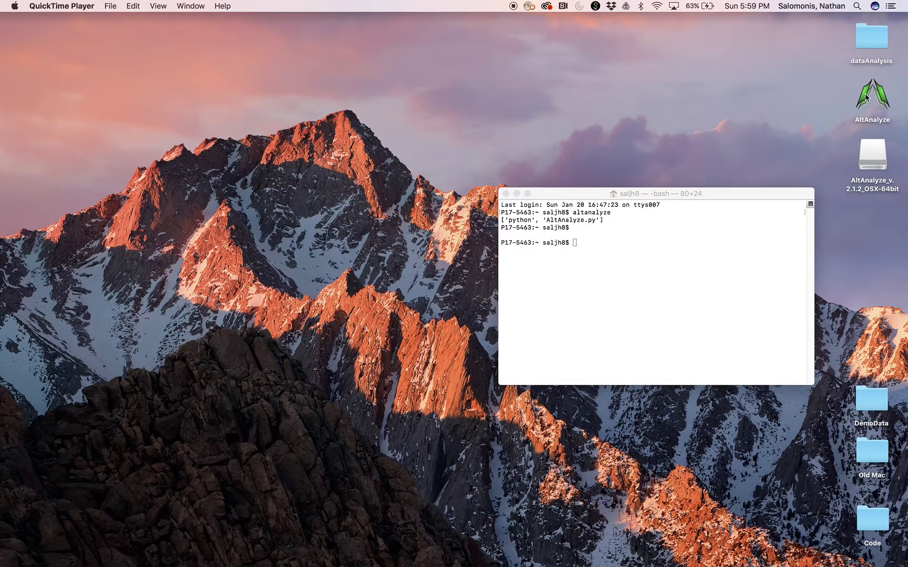
Launch the AltAnalyze application from the desktop's AltAnalyze folder and begin an analysis, continuing past the Mac OSX considerations
double_click(866, 97)
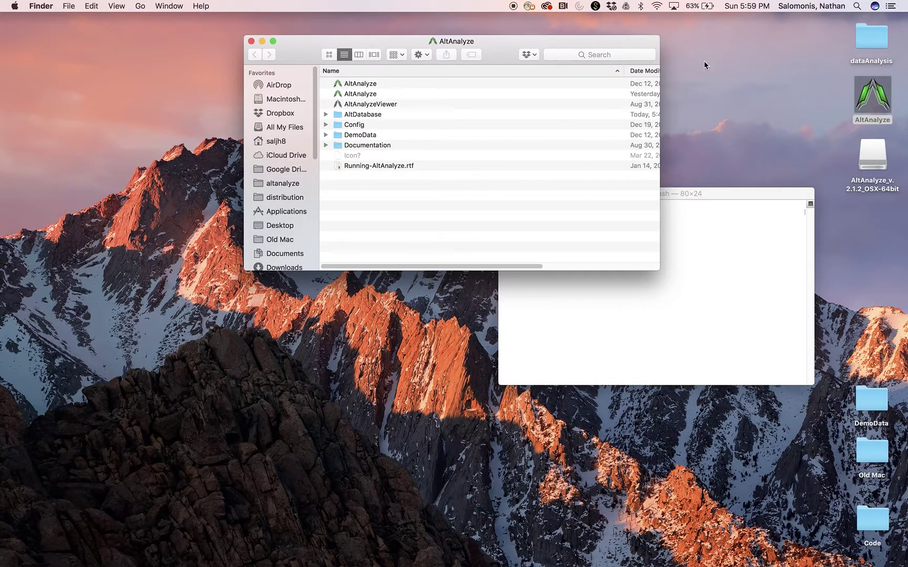
right_click(368, 96)
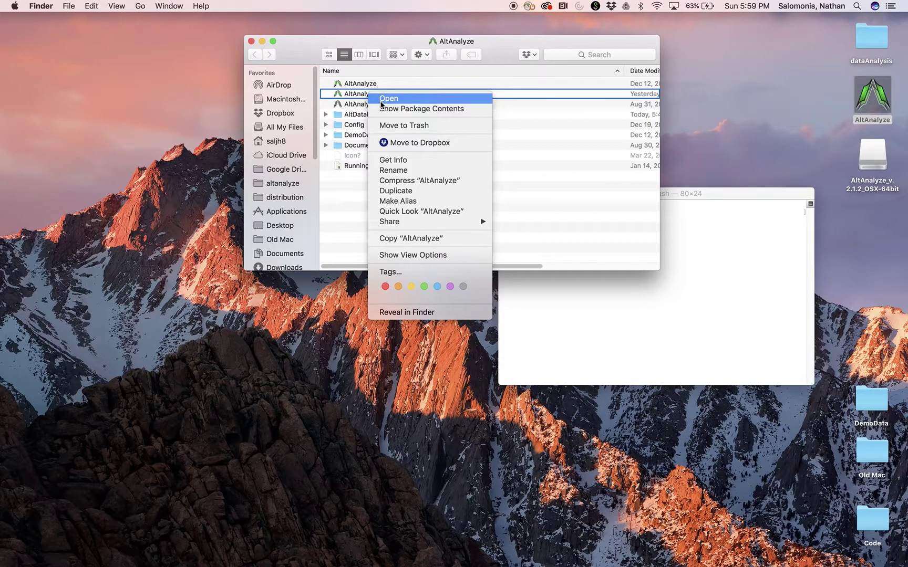
left_click(380, 100)
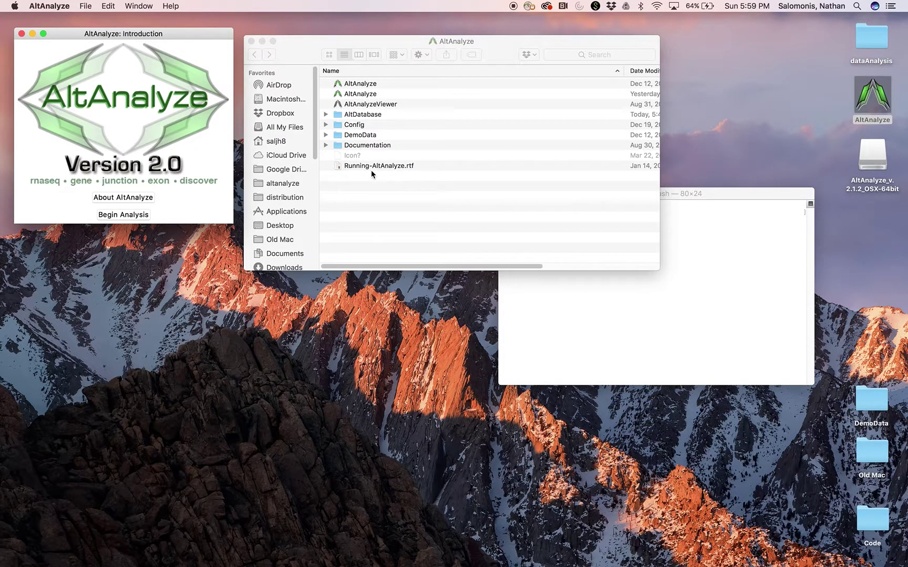
left_click(141, 215)
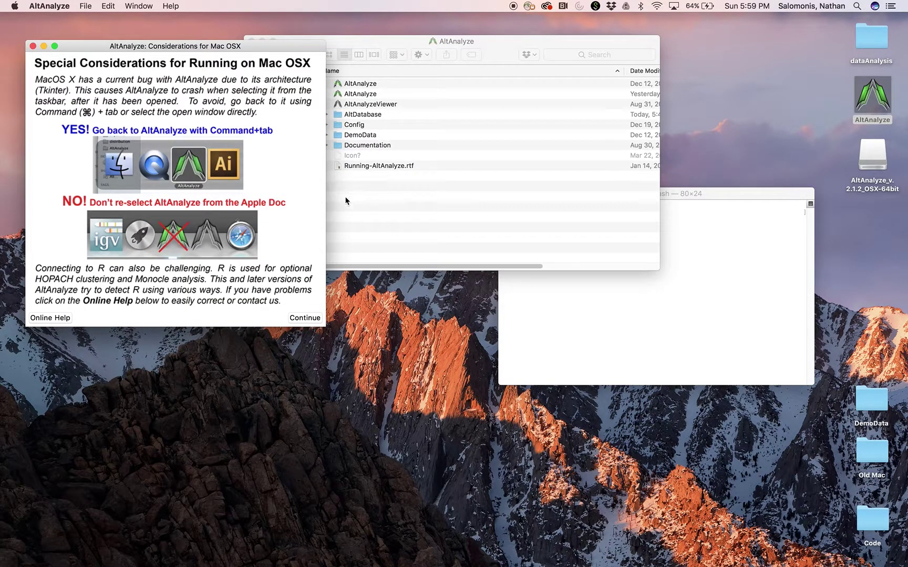
left_click(303, 319)
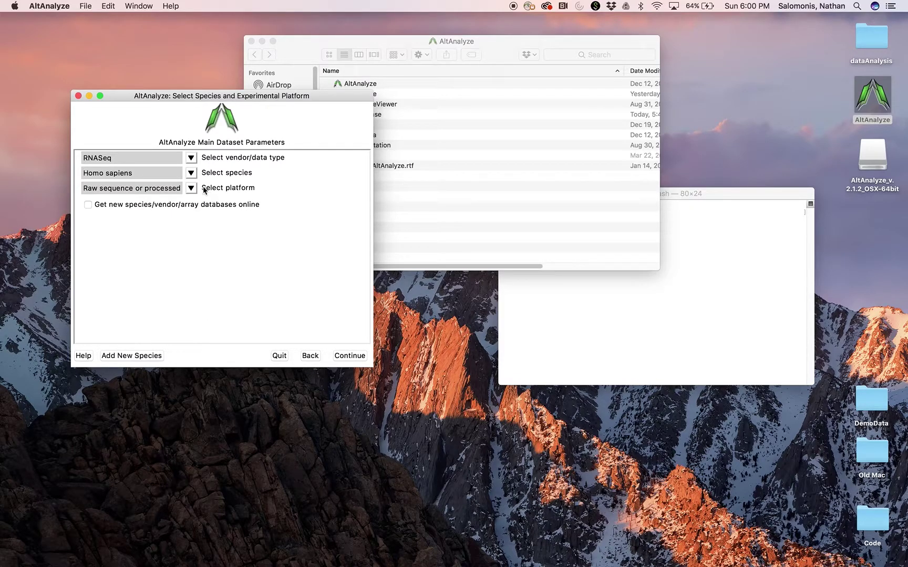
Set the species to Mus musculus and move the parameters window clear of the AltAnalyze folder's file list
left_click(192, 174)
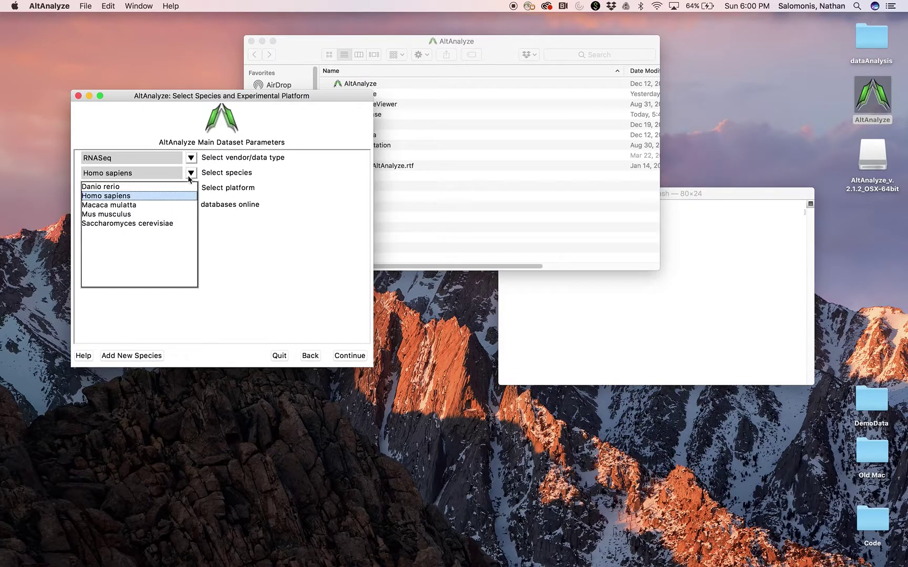
left_click(161, 215)
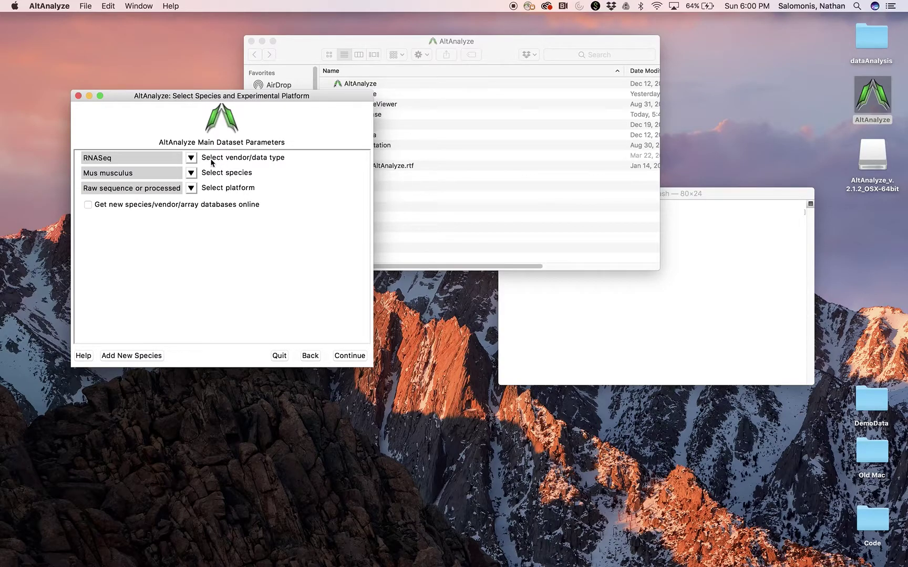
left_click_drag(272, 99, 212, 97)
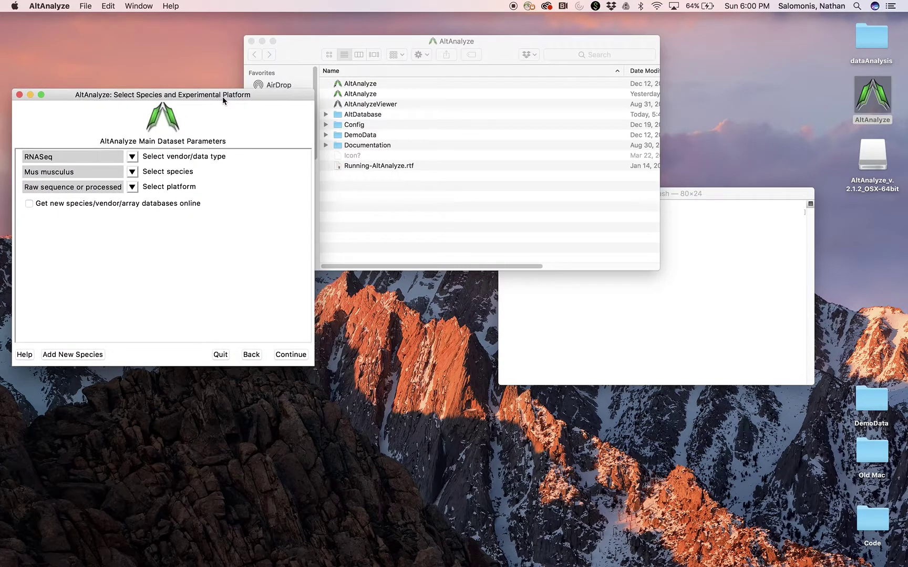
Expand the DemoData folder, collapse its Mm-e14.5_Kidney-GSE104396 subfolder to show the cellHarmony data, and return to the AltAnalyze parameters
left_click(326, 135)
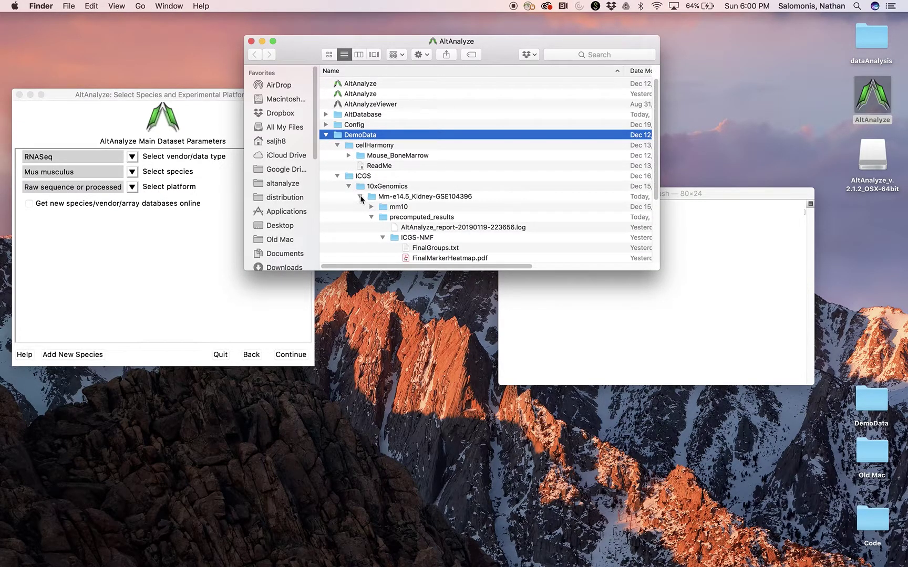
left_click(360, 197)
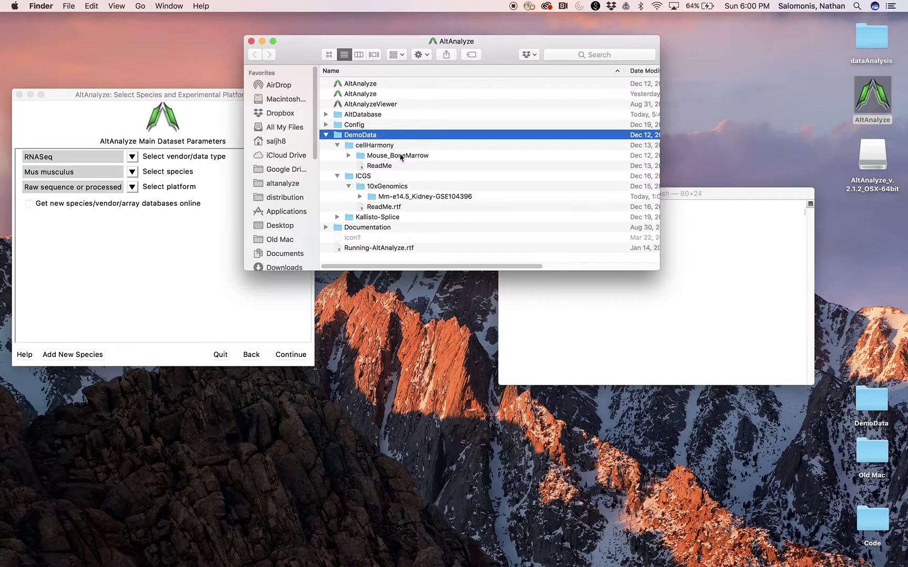
left_click(218, 256)
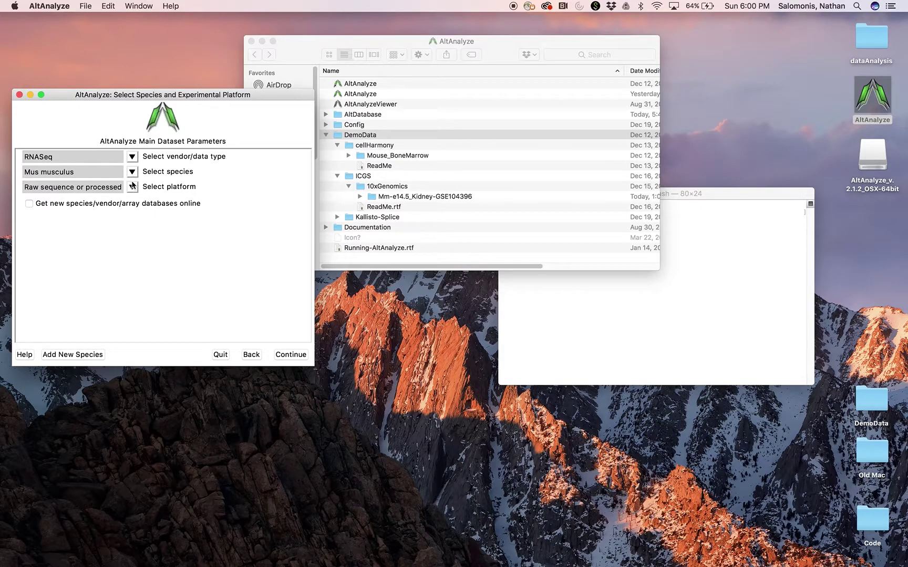
Keep Raw sequence or processed as the platform and choose Process Expression file as the analysis option
left_click(134, 189)
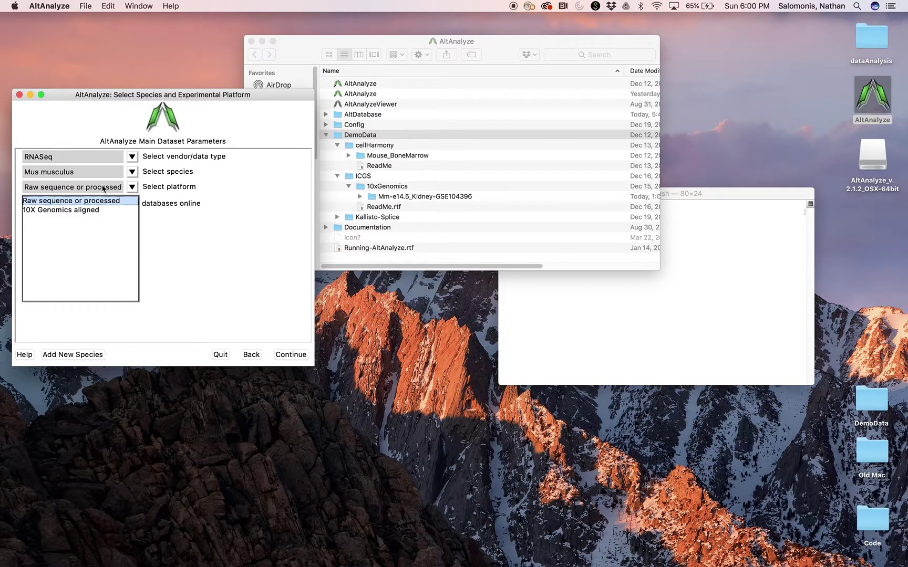
left_click(164, 173)
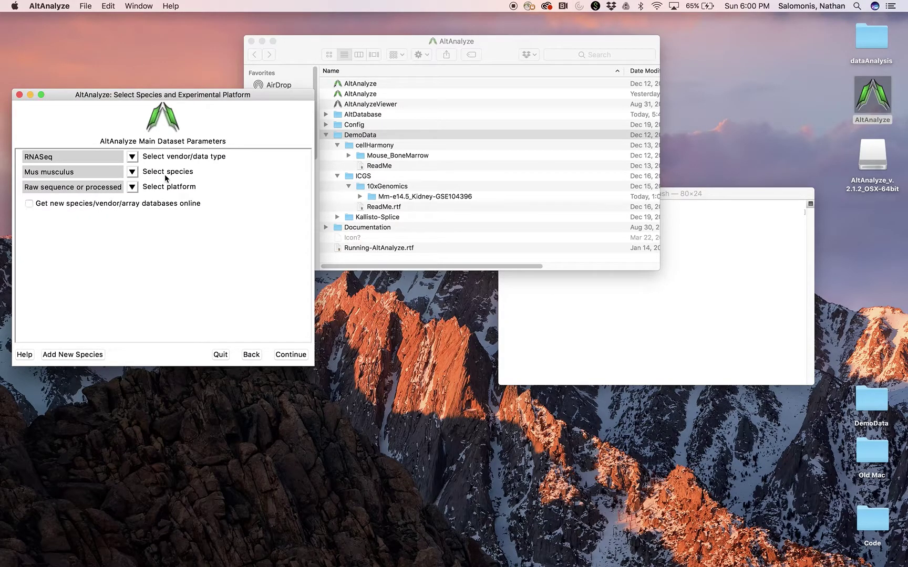
left_click(290, 355)
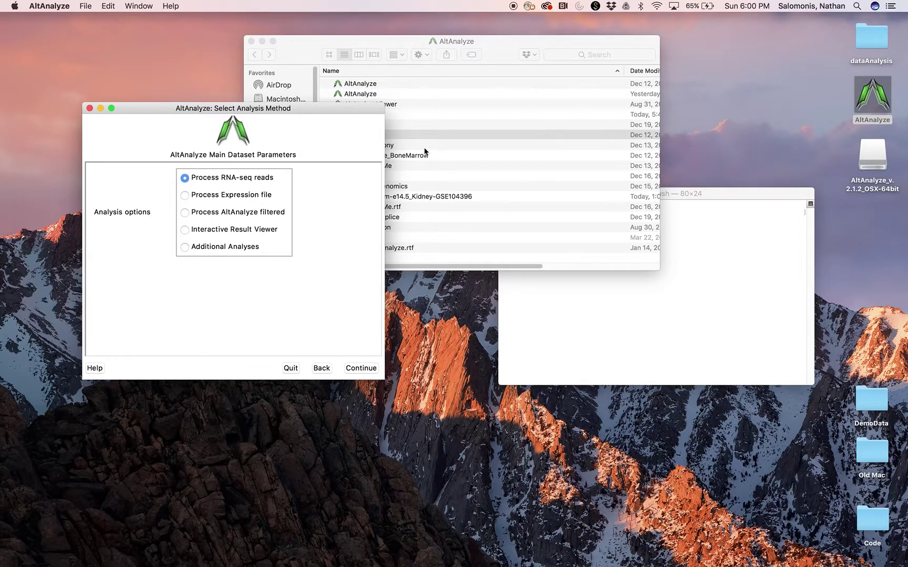
left_click(260, 198)
left_click(355, 368)
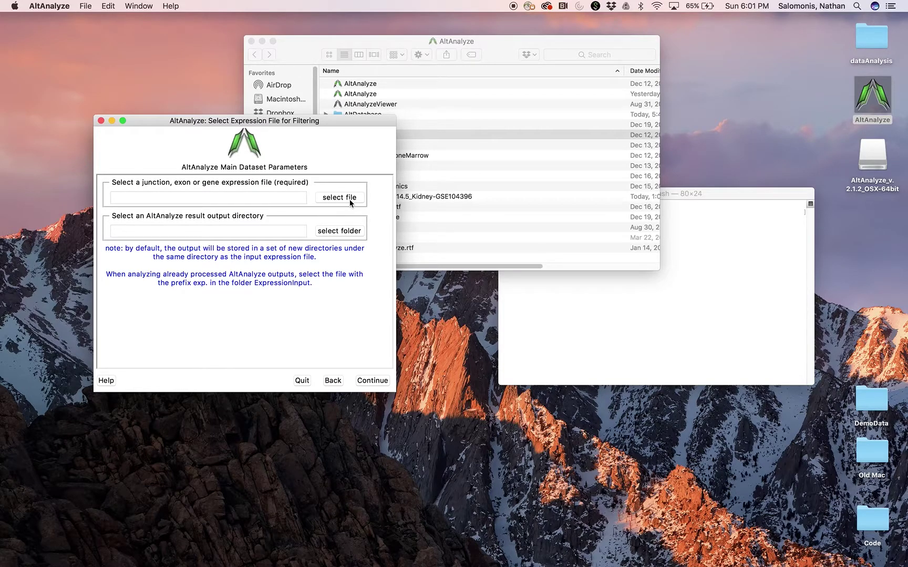
Choose exp.Mm-BoneMarrow_scRNASeq.txt from DemoData's cellHarmony/Mouse_BoneMarrow/reference/ExpressionInput folder as the gene expression file
left_click(350, 199)
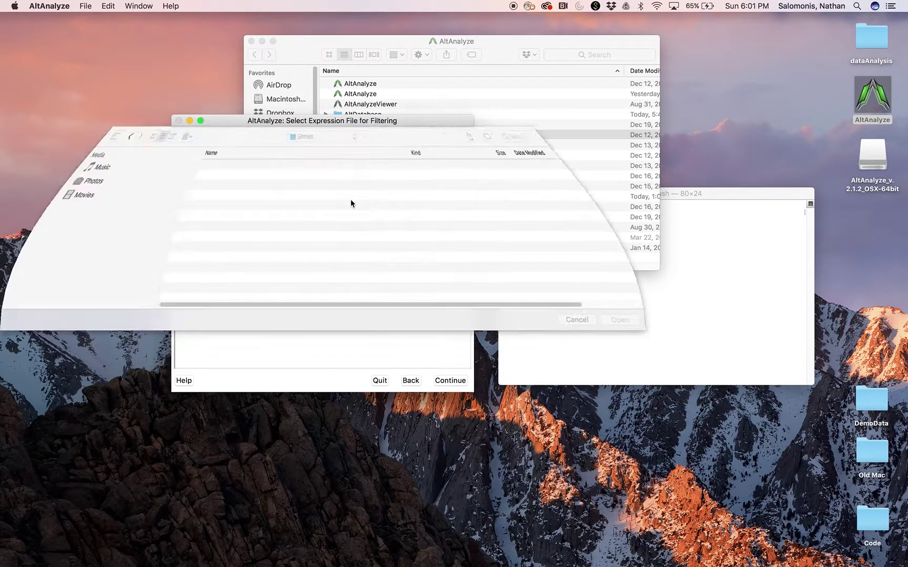
left_click_drag(384, 125, 376, 225)
left_click_drag(376, 136, 319, 296)
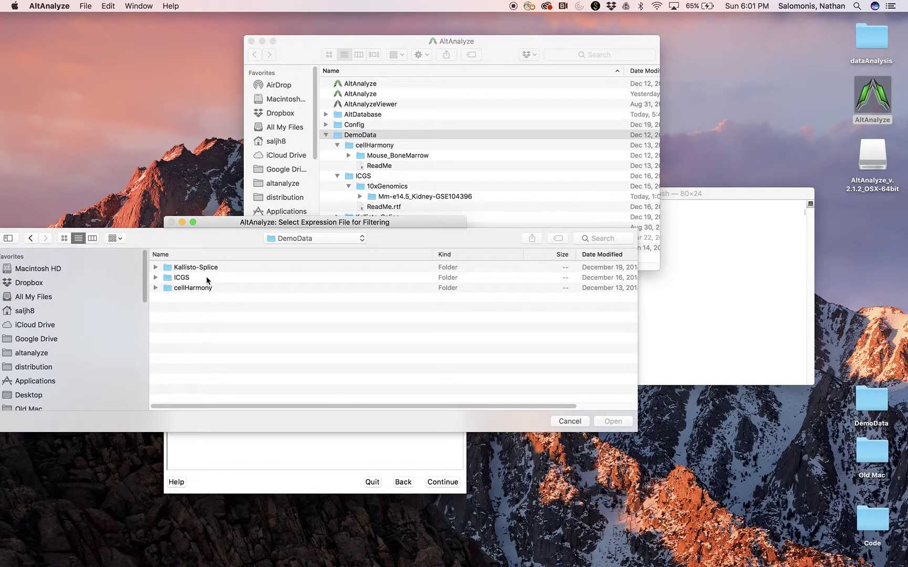
double_click(197, 289)
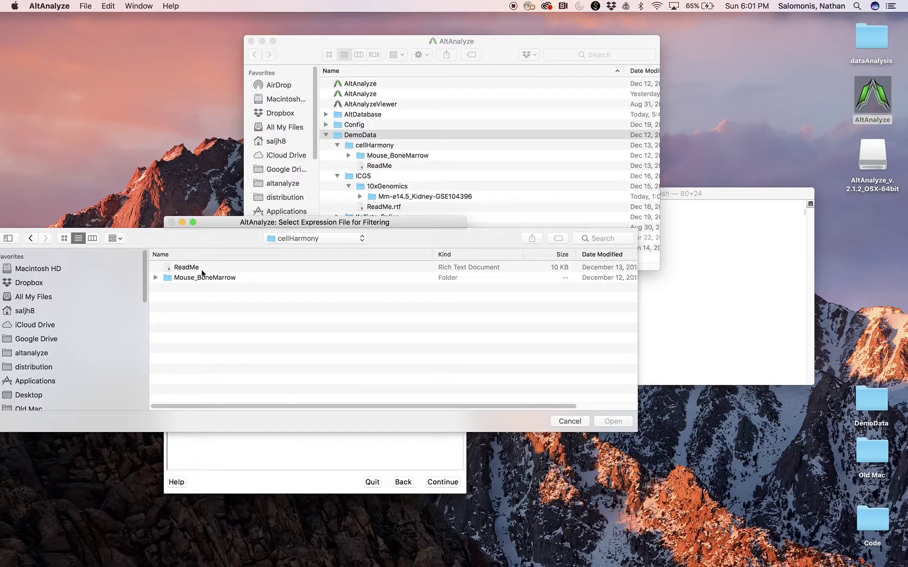
double_click(204, 279)
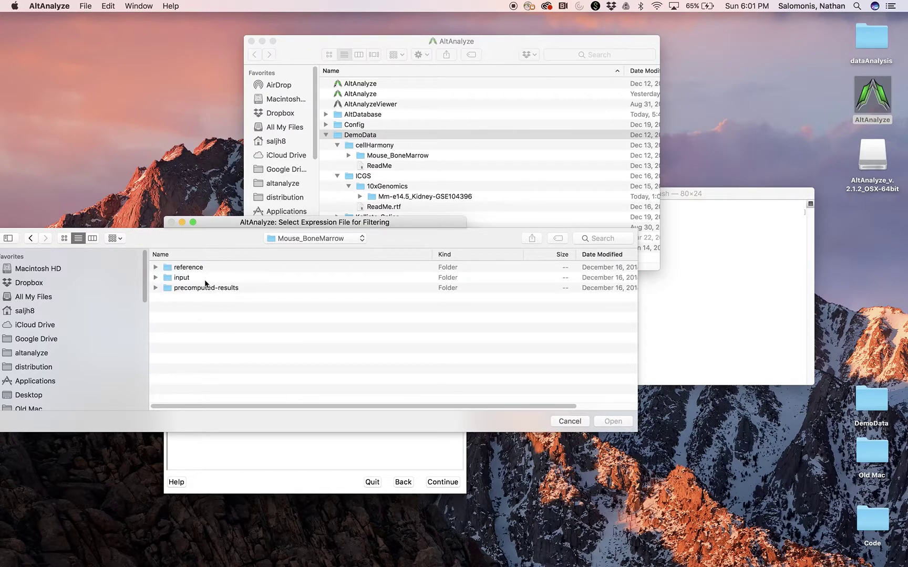
double_click(203, 267)
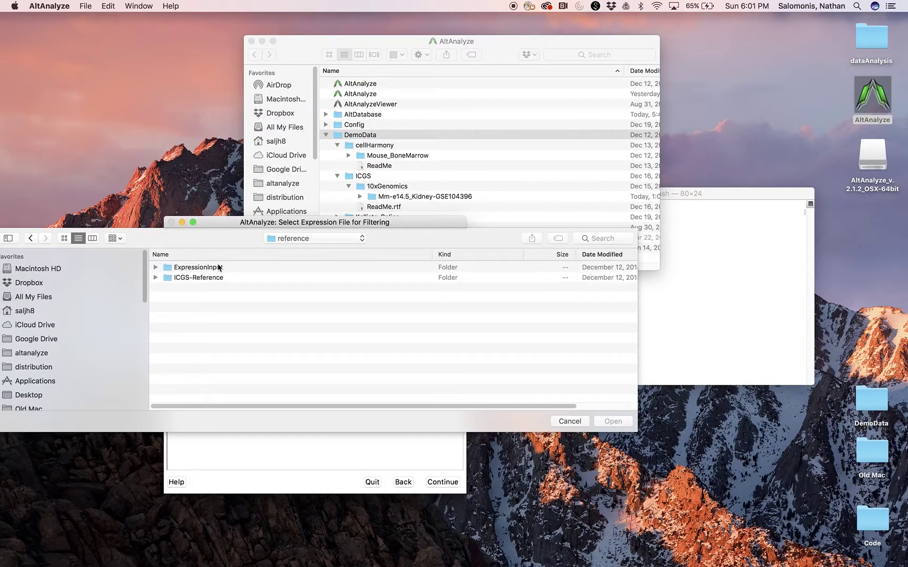
double_click(225, 268)
left_click(233, 267)
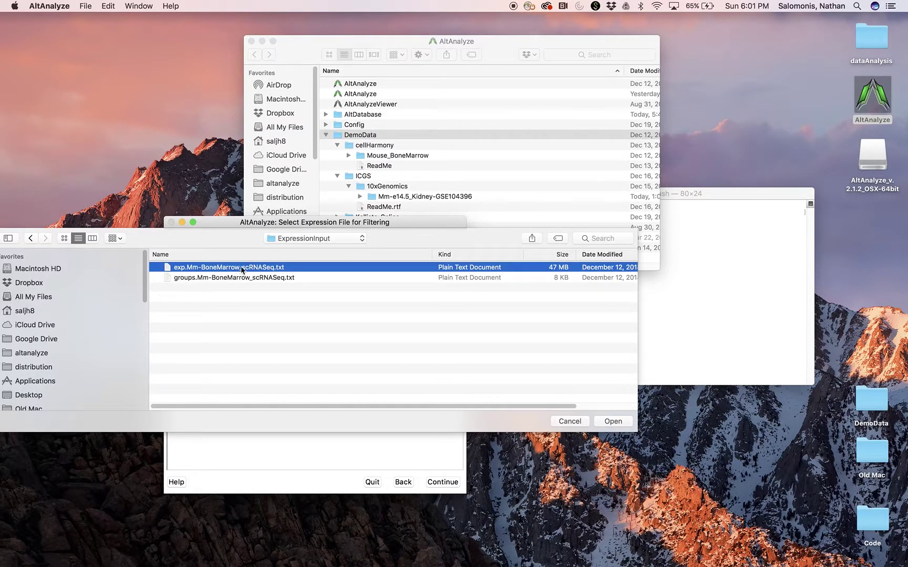
double_click(240, 268)
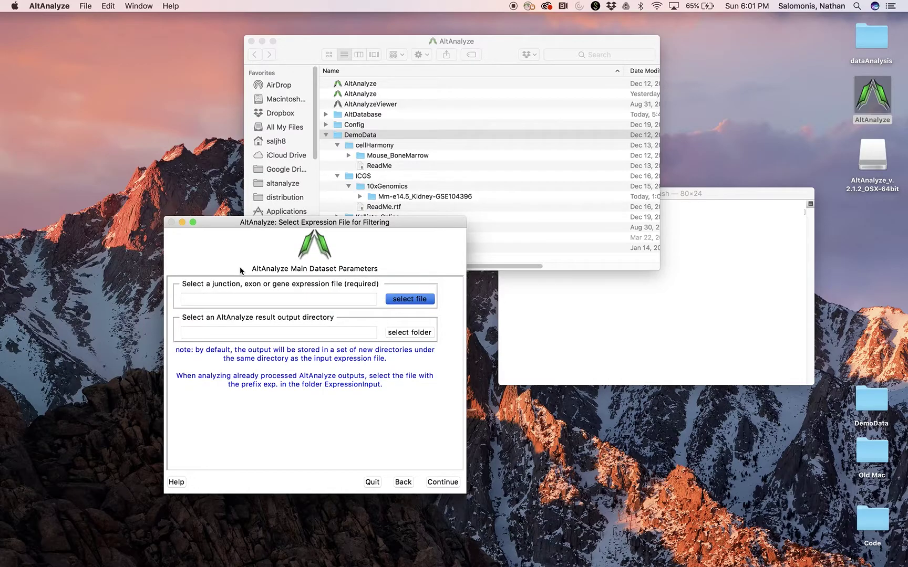
Set the result output directory to the Mouse_BoneMarrow reference folder and continue to the expression analysis parameters
left_click(404, 332)
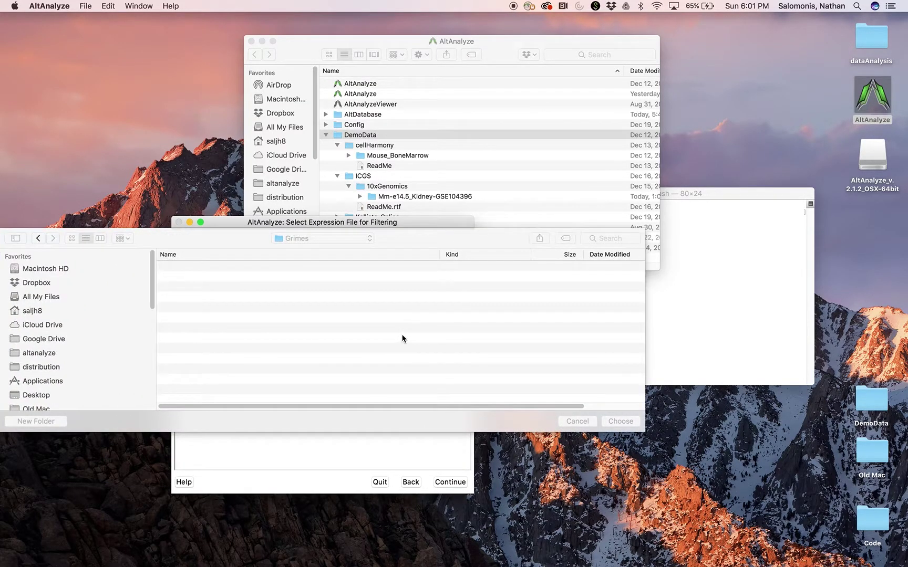
left_click(333, 241)
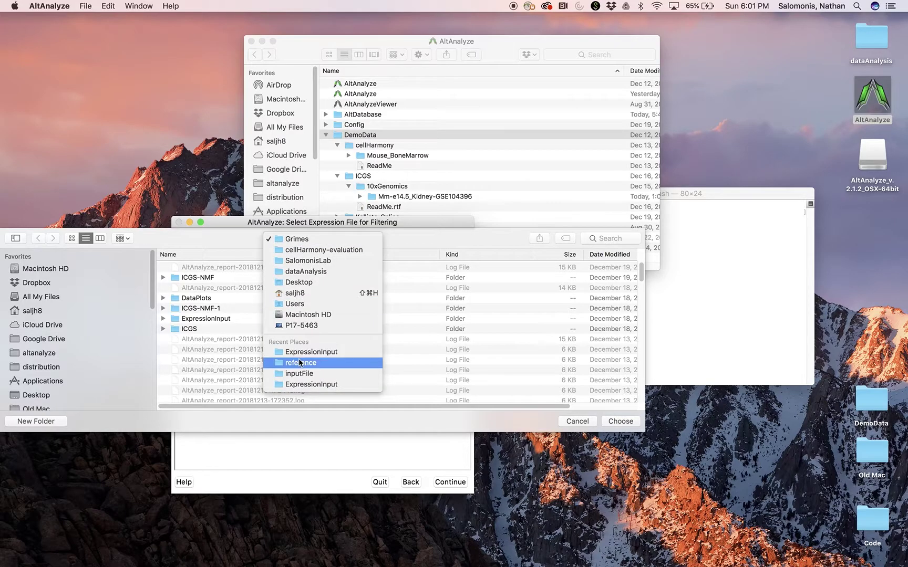
left_click(299, 351)
left_click(329, 241)
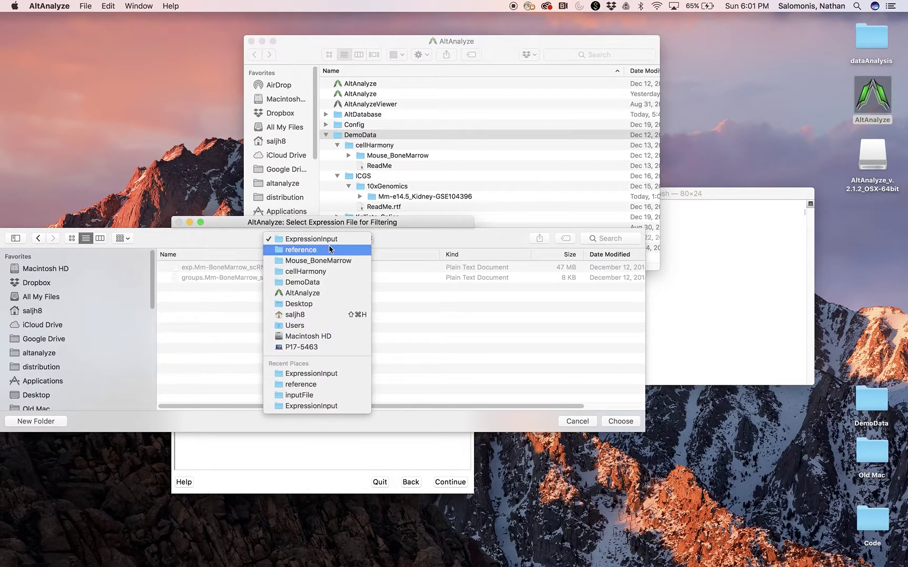
left_click(332, 248)
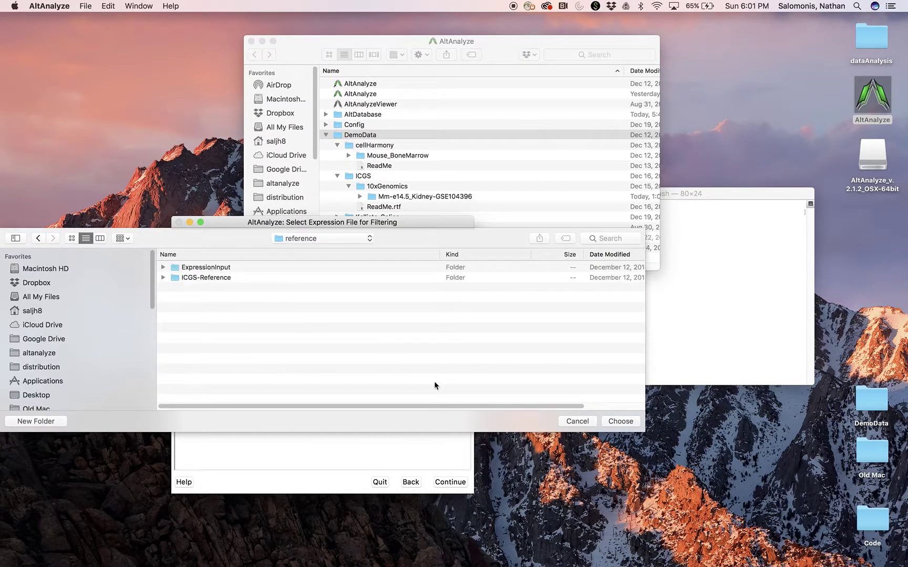
left_click(620, 423)
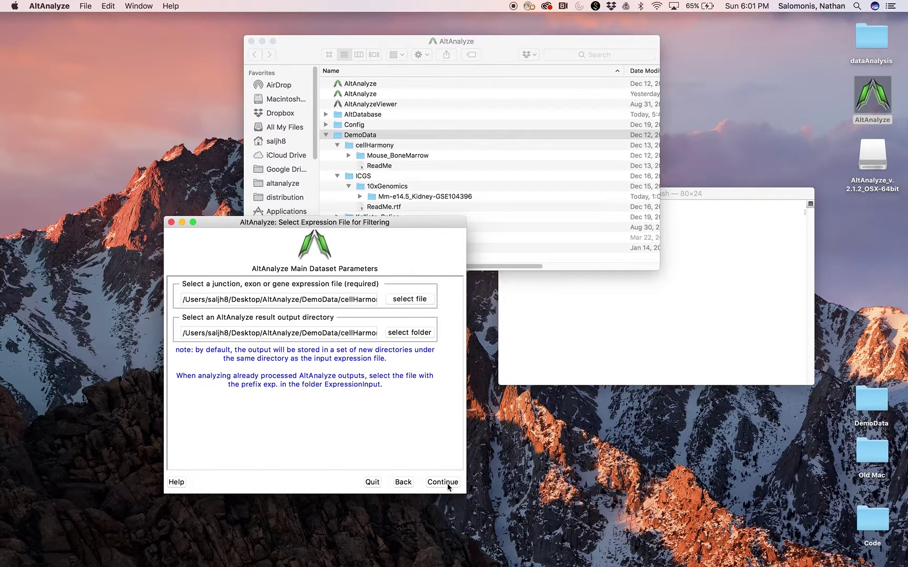
left_click(448, 484)
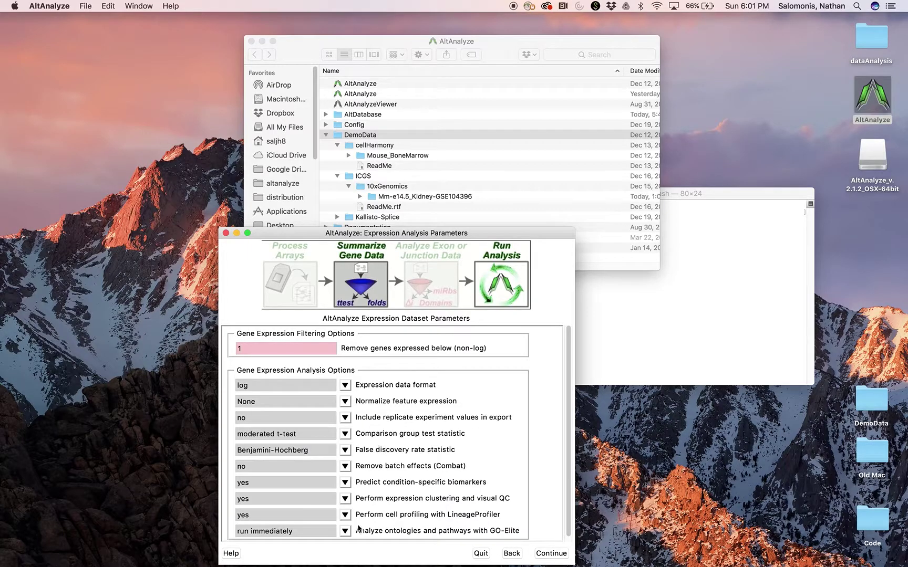
Accept the default expression and GO-Elite parameters, and enable de novo cluster prediction (ICGS) instead of the existing sample groups
left_click(551, 553)
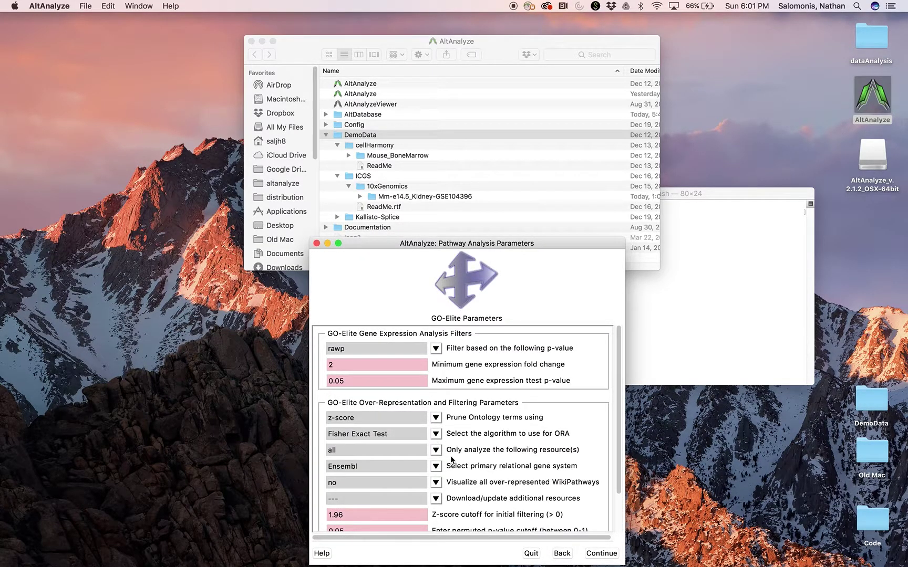
left_click(607, 558)
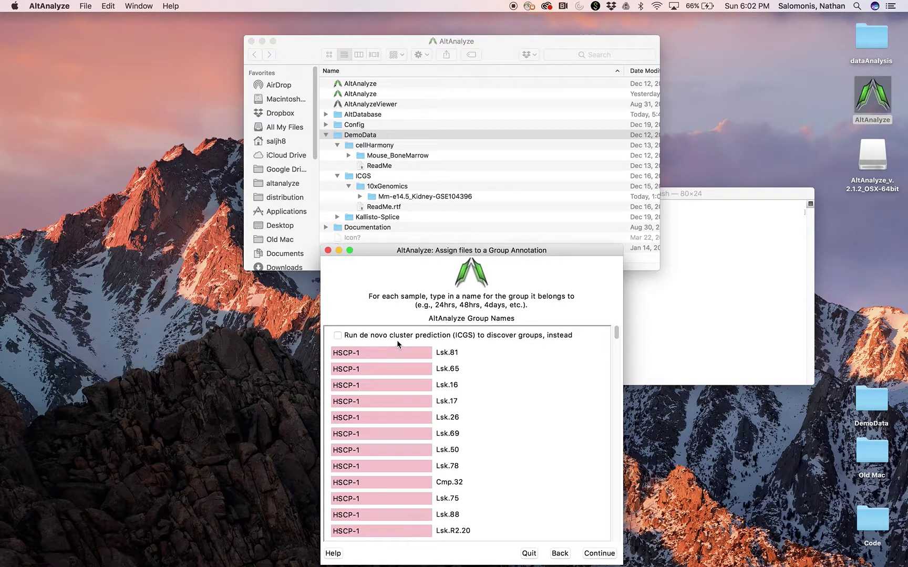
left_click(339, 336)
left_click(599, 555)
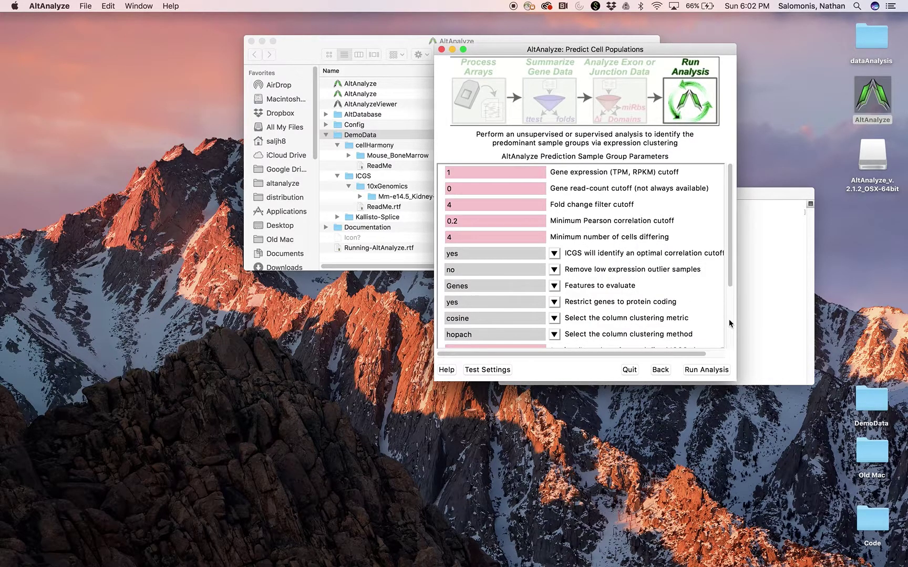
Check the options for eliminating cell cycle effects, keep no, and run the cell population prediction with the default ICGS settings
scroll(729, 320, "down", 5)
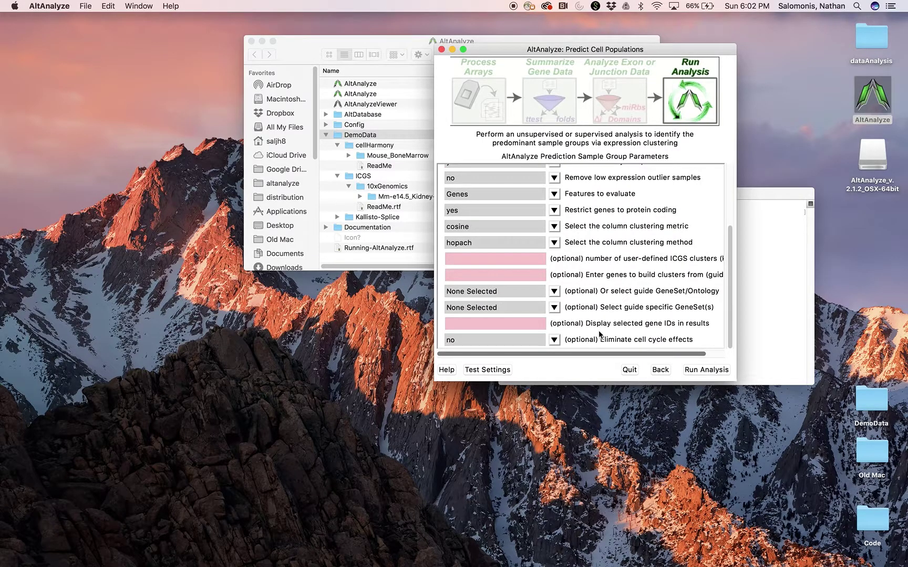
left_click(554, 341)
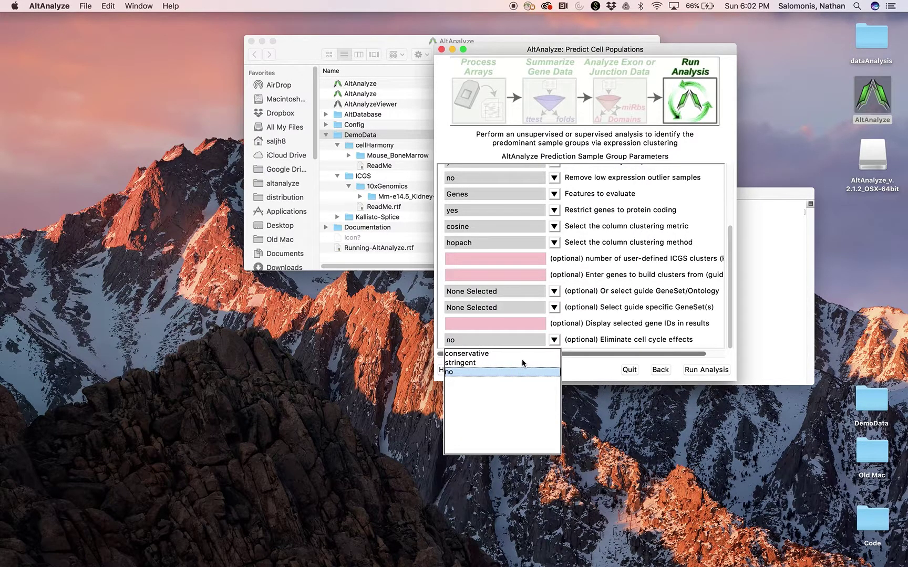
left_click(615, 328)
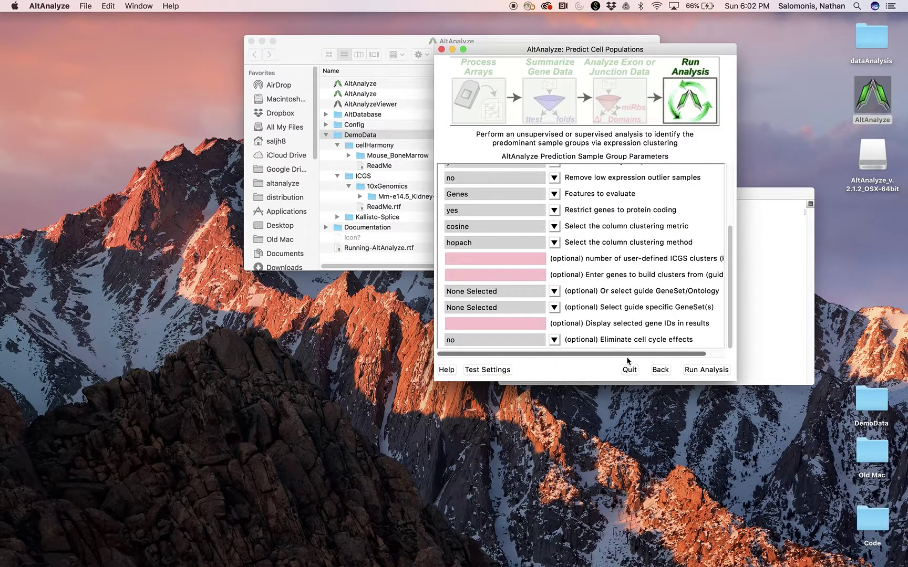
left_click(703, 371)
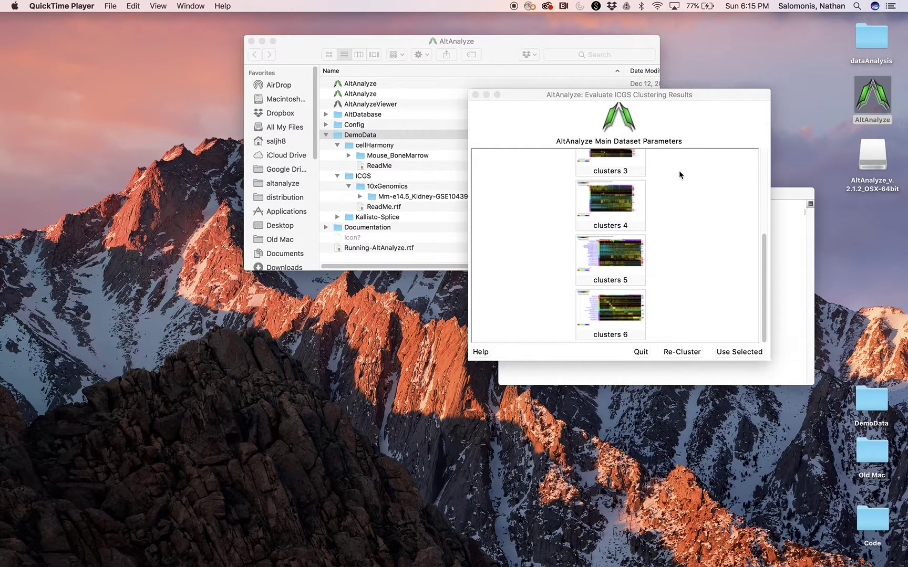
Examine the clusters 6 MarkerFinder heatmap in an enlarged window, close it, and quit the ICGS clustering results
left_click(620, 318)
left_click_drag(589, 258, 263, 46)
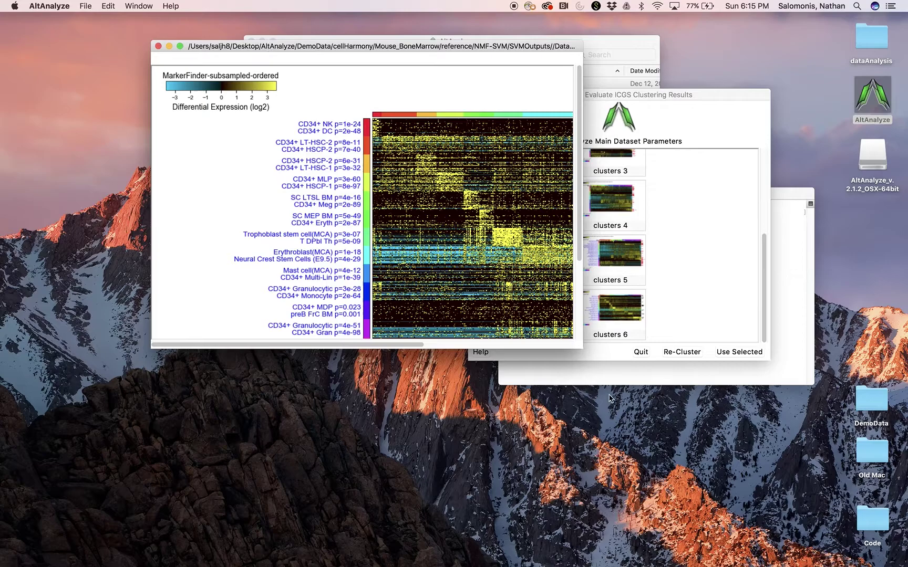
left_click_drag(581, 347, 834, 452)
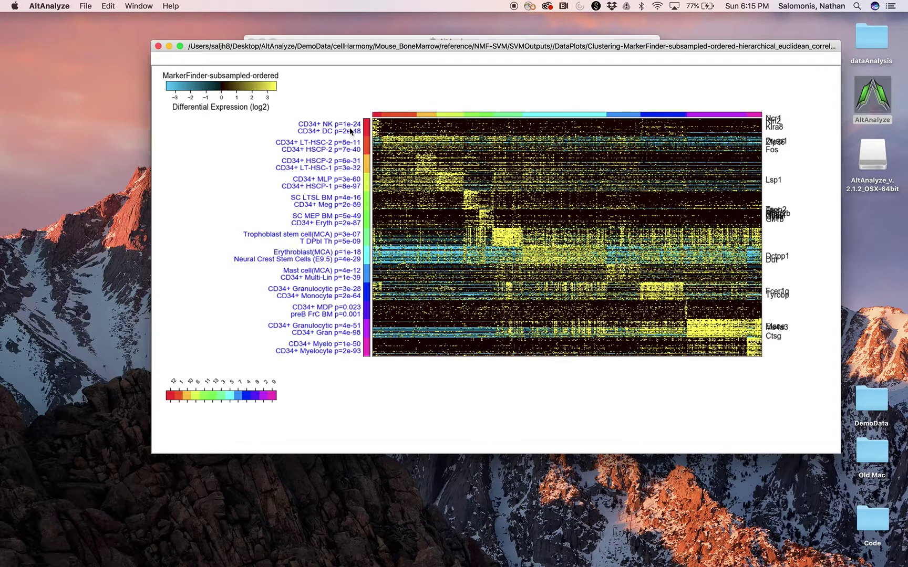
left_click(158, 46)
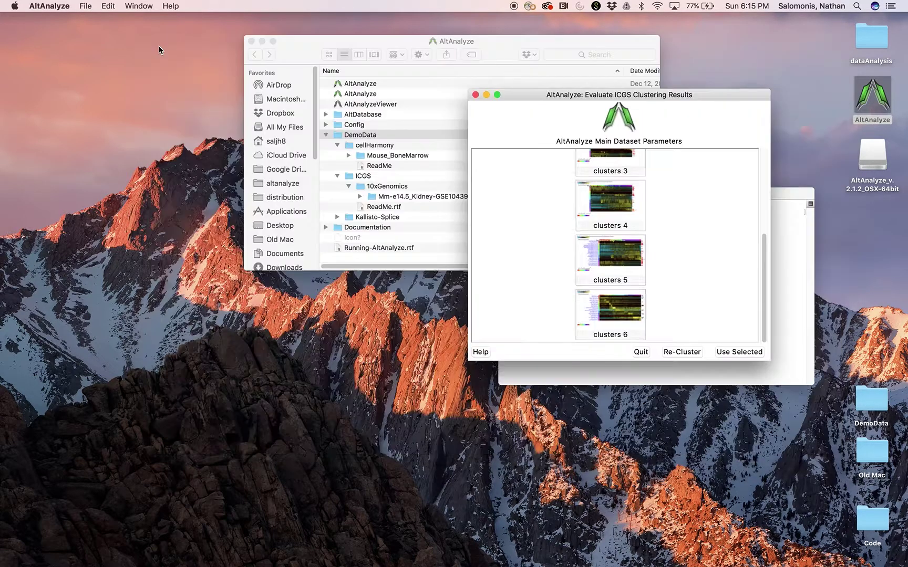
left_click(644, 355)
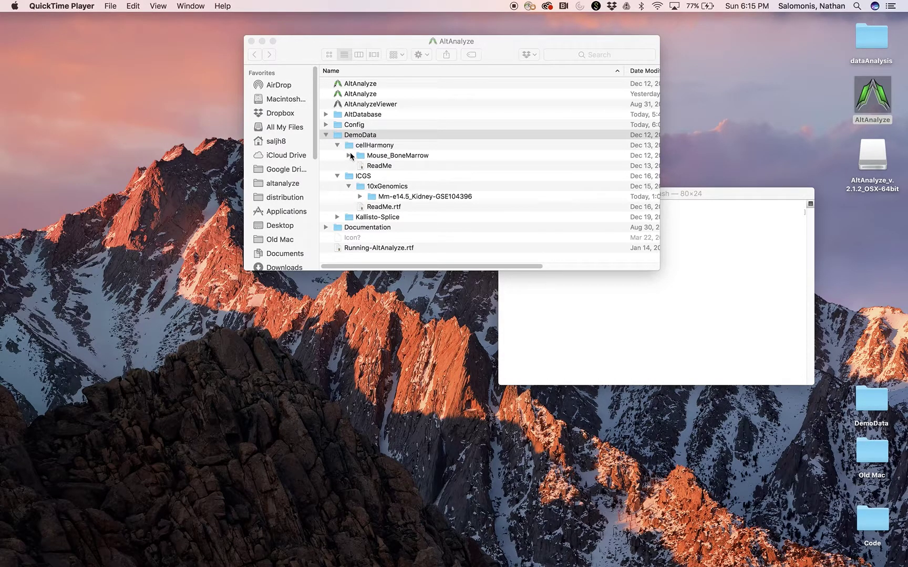
Open the ICGS-NMF results in Mouse_BoneMarrow's reference folder and view the ICGS-UMAP and FinalMarkerHeatmap PDFs
double_click(378, 156)
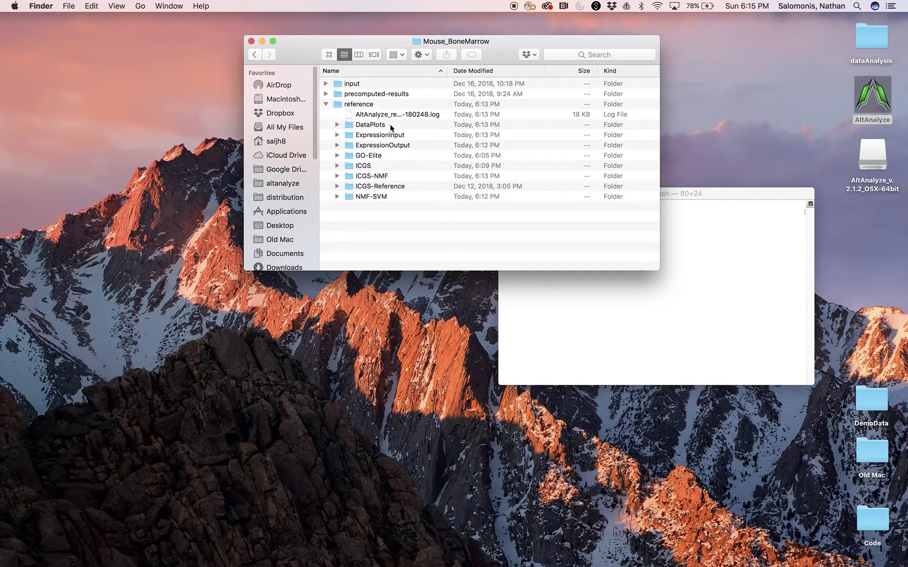
double_click(380, 177)
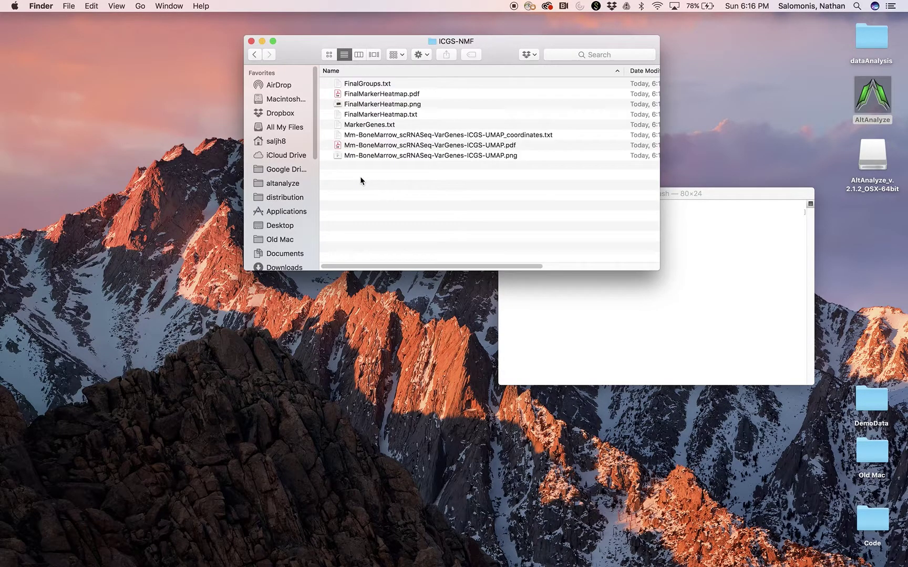
double_click(404, 145)
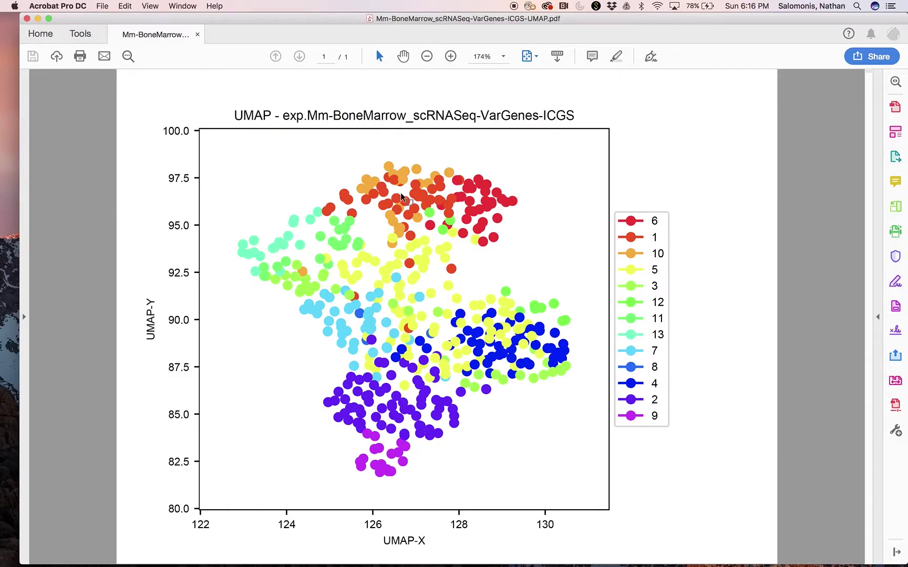
left_click(26, 18)
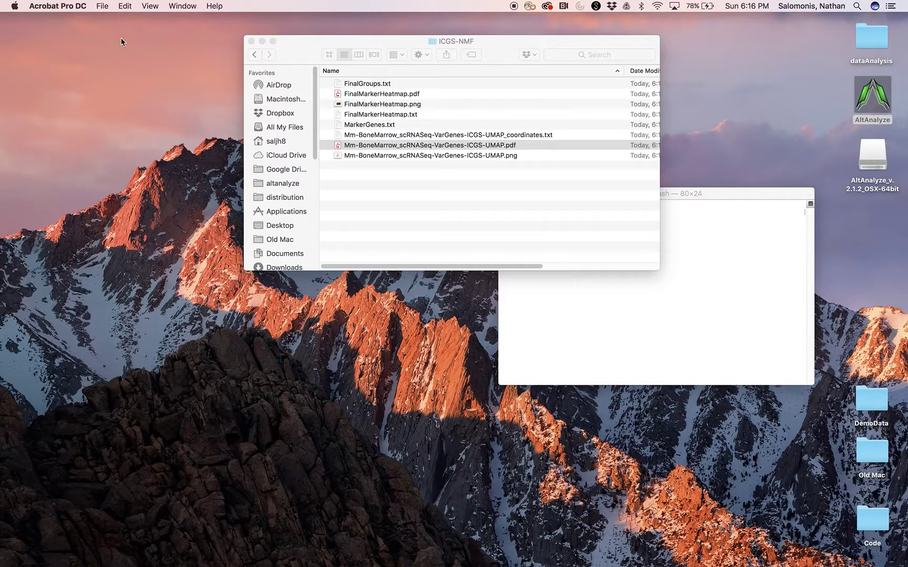
double_click(412, 93)
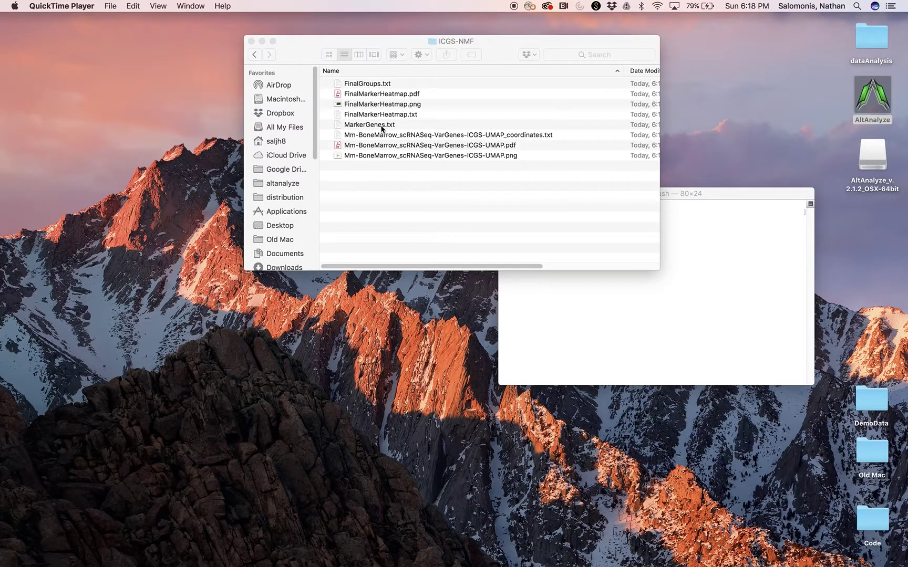
View MarkerGenes.txt as a spreadsheet in Microsoft Excel (14.7.7), examine the marker gene table, and close it
right_click(381, 128)
mouse_move(414, 141)
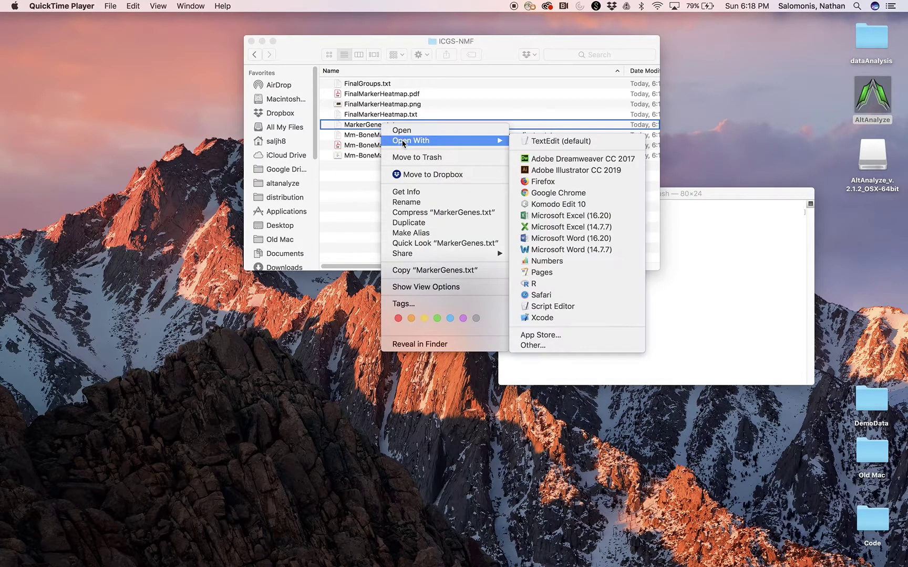
left_click(570, 228)
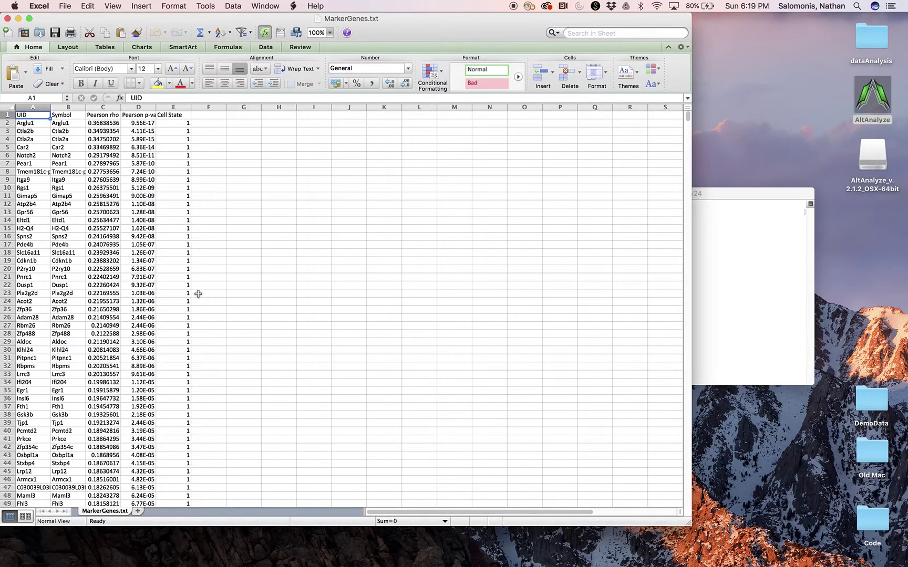
key("super+w")
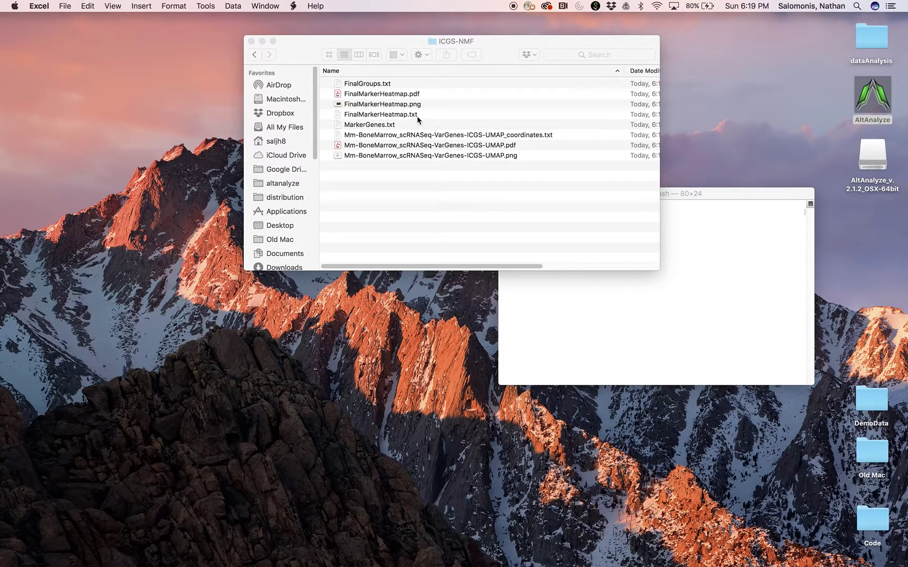
Select FinalMarkerHeatmap.txt, return to the Mouse_BoneMarrow folder, and open the reference ICGS folder to view its clustering files
left_click(399, 114)
left_click(402, 114)
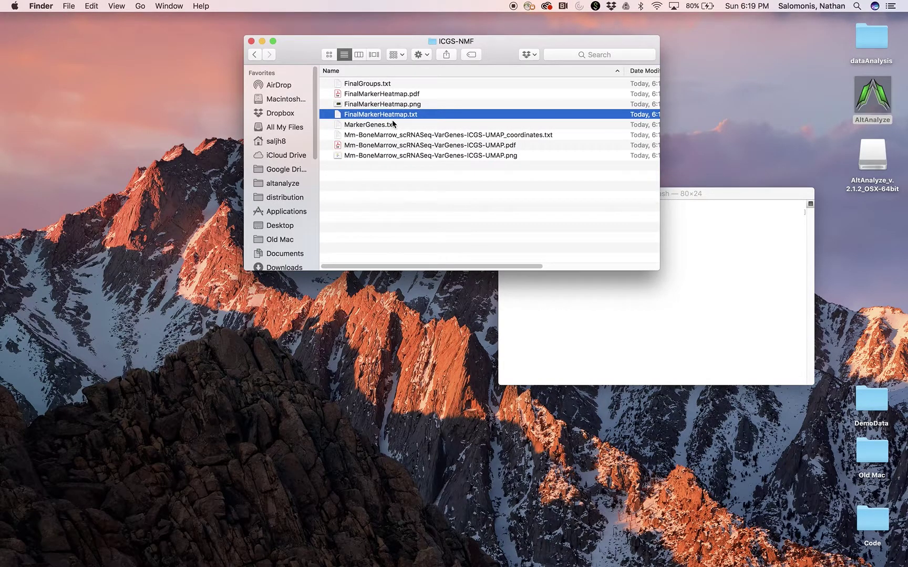
left_click(255, 54)
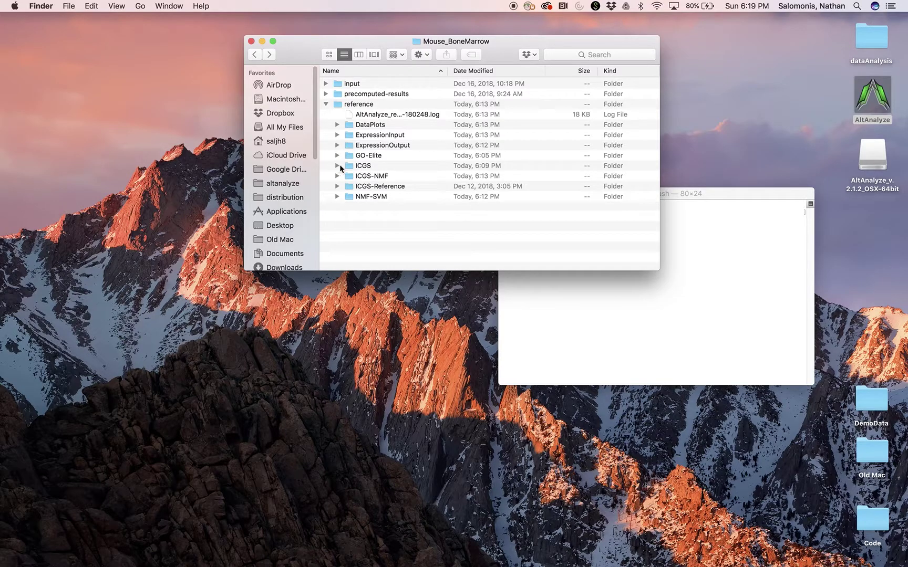
double_click(364, 166)
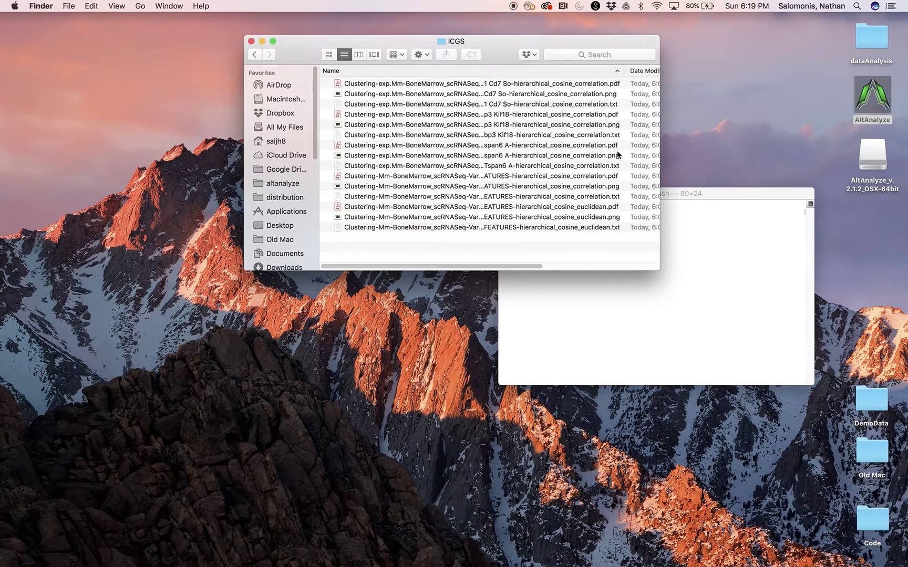
Return to the Mouse_BoneMarrow folder, then launch AltAnalyze from its desktop folder and proceed past its opening screens
left_click(607, 136)
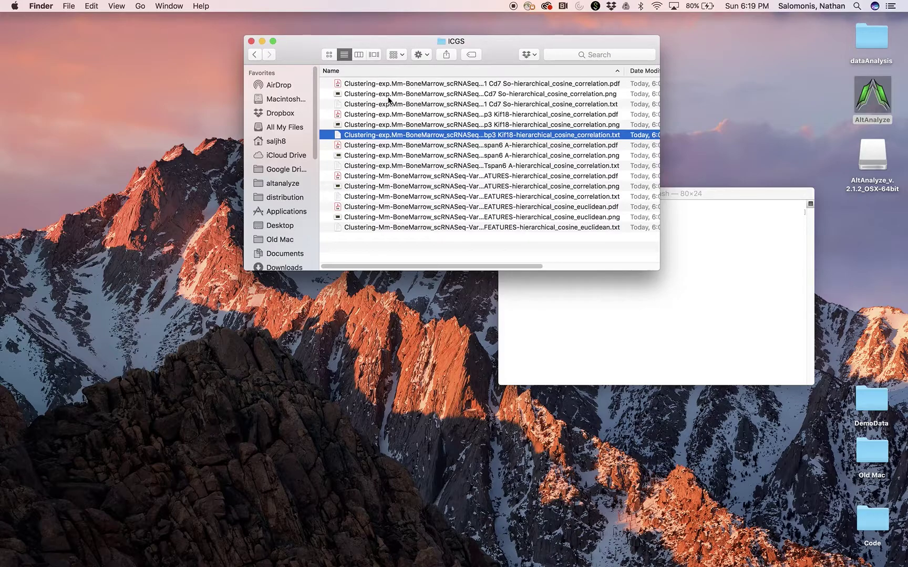
left_click(255, 54)
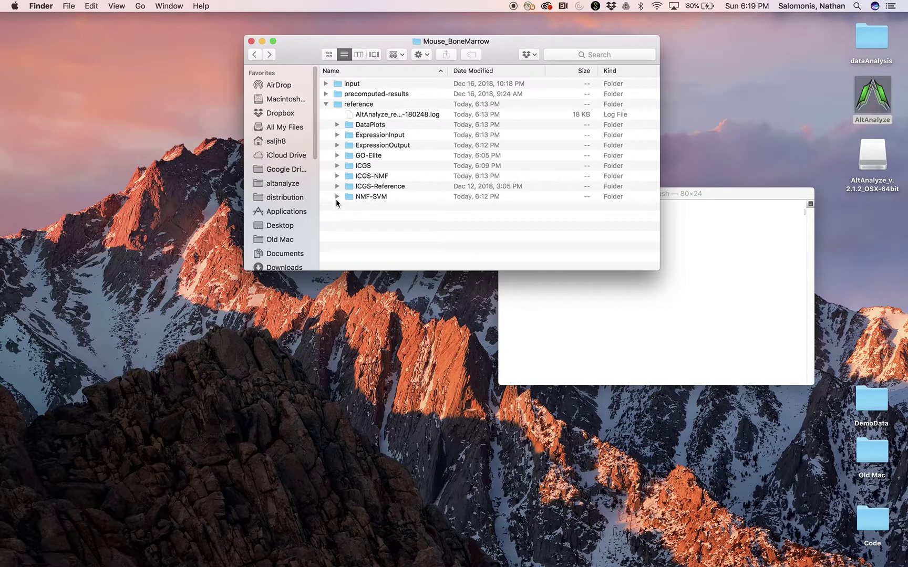
double_click(865, 100)
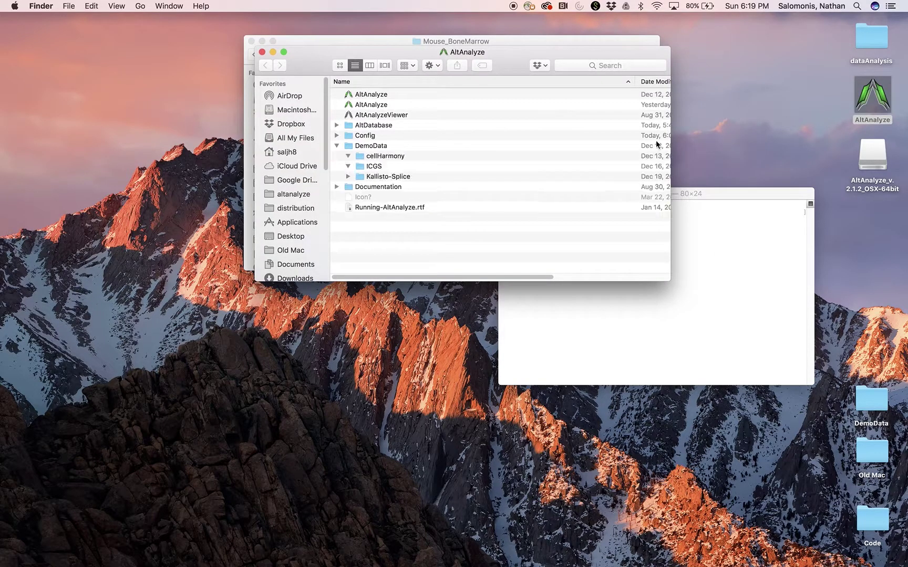
left_click(376, 106)
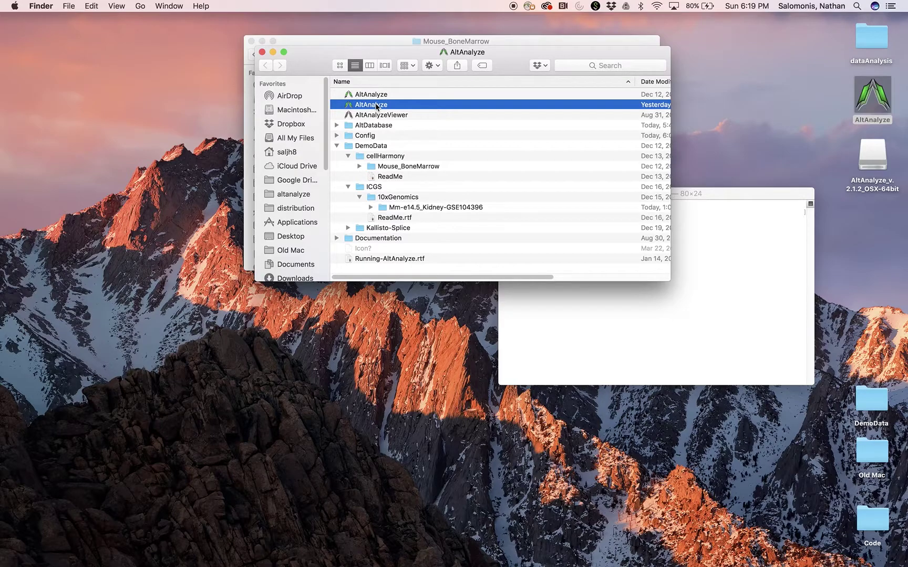
double_click(376, 107)
left_click(130, 218)
left_click(308, 318)
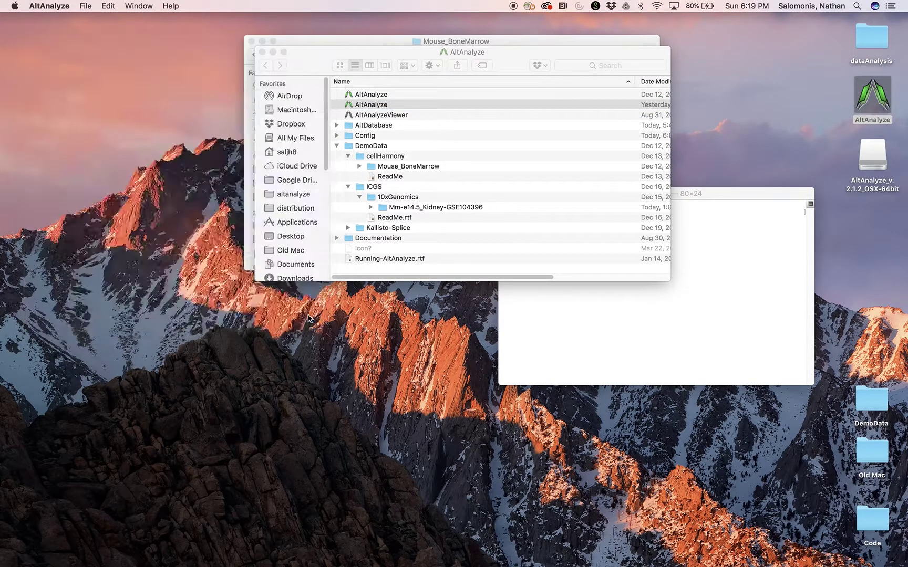
Set the species to Mus musculus for RNASeq data and choose Cell Classification from the additional analyses
left_click(192, 175)
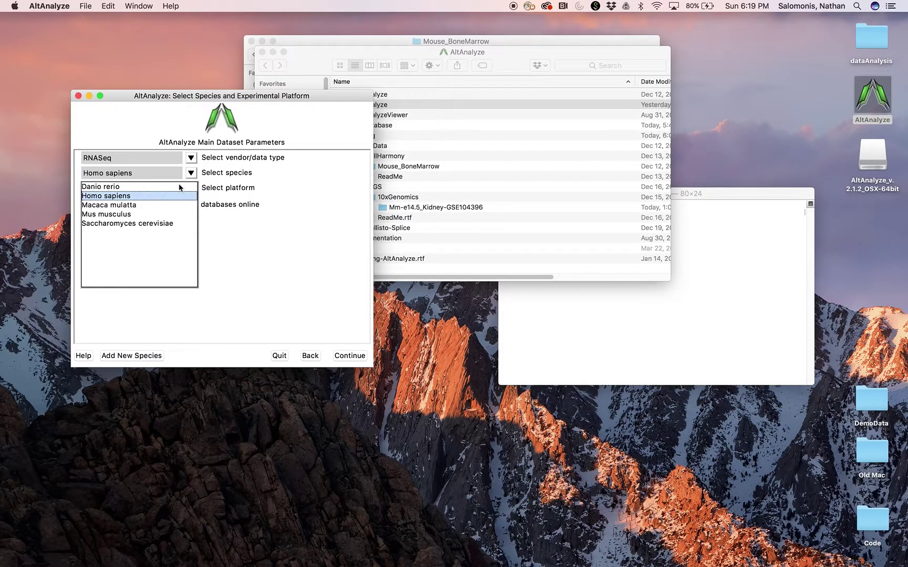
left_click(159, 215)
left_click(348, 356)
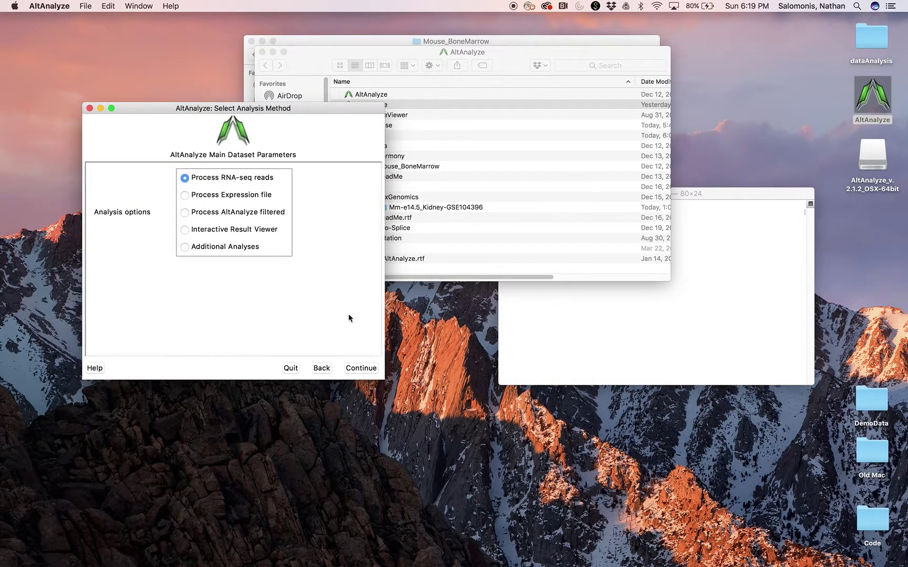
left_click(250, 251)
left_click(368, 368)
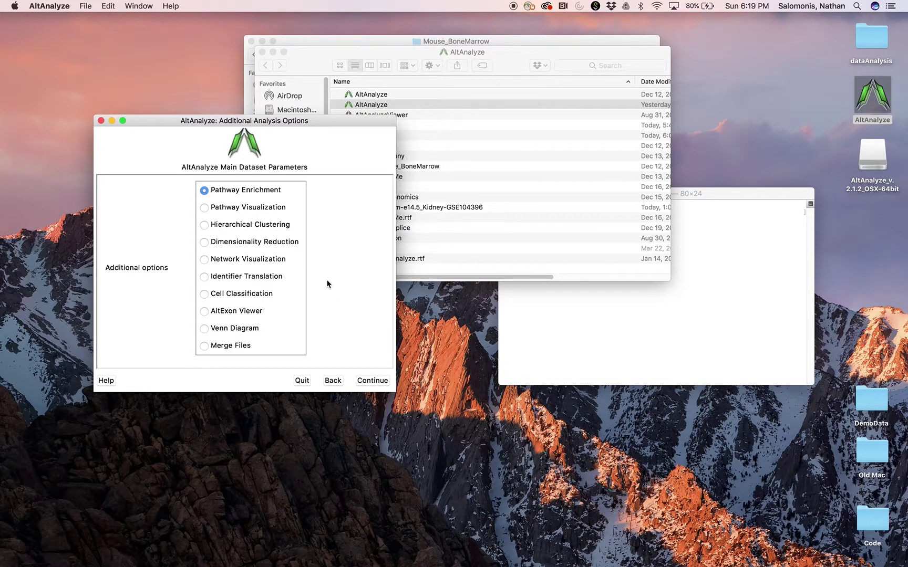
left_click(265, 298)
left_click(363, 381)
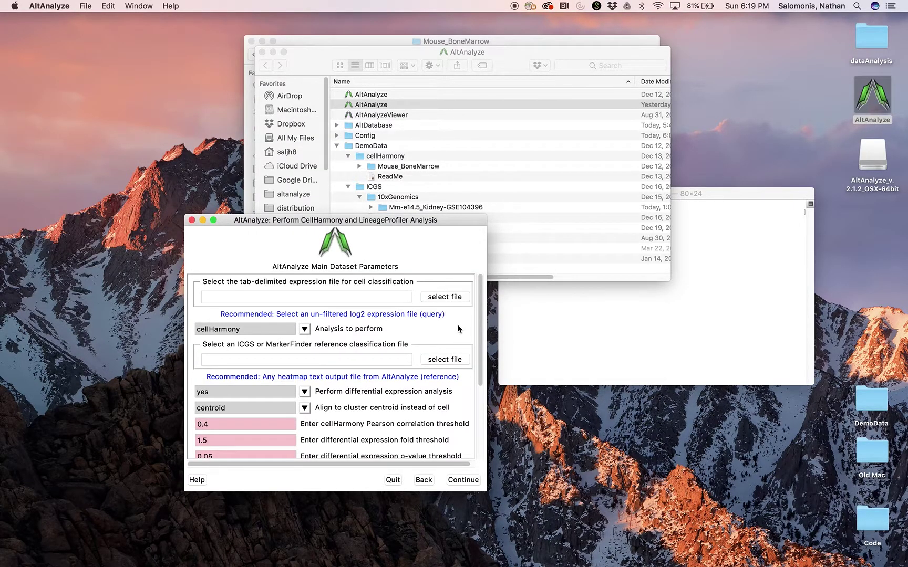
Load AML.txt from Mouse_BoneMarrow's input folder as the expression file for cell classification
left_click(456, 298)
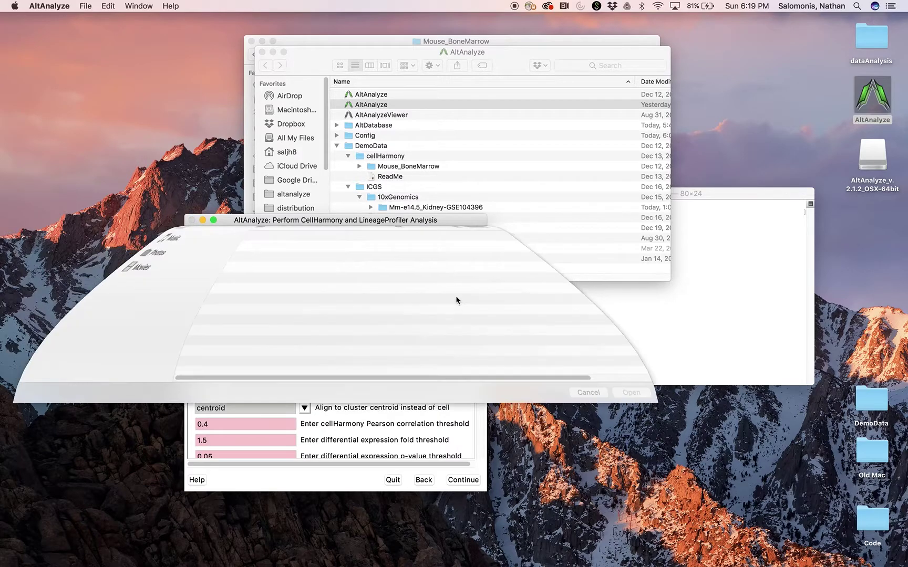
left_click(344, 237)
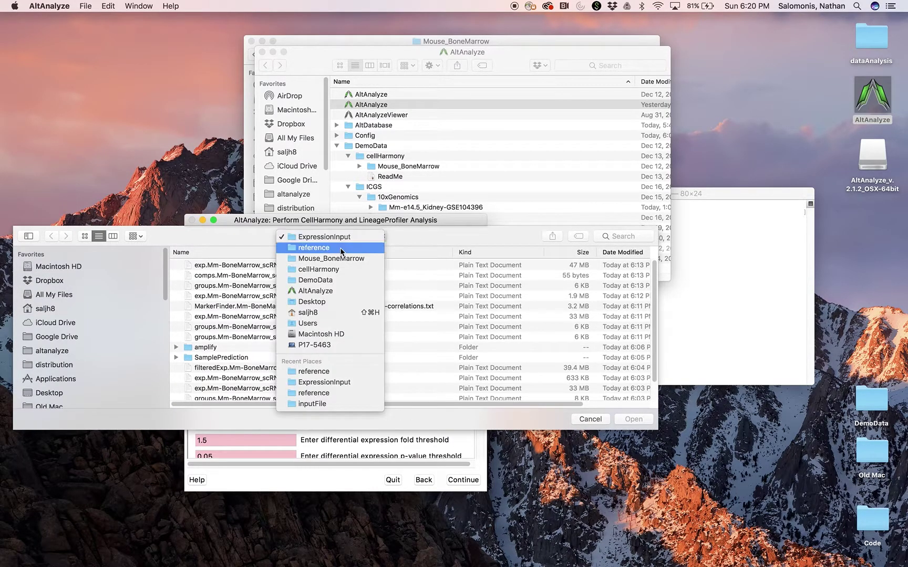
left_click(336, 258)
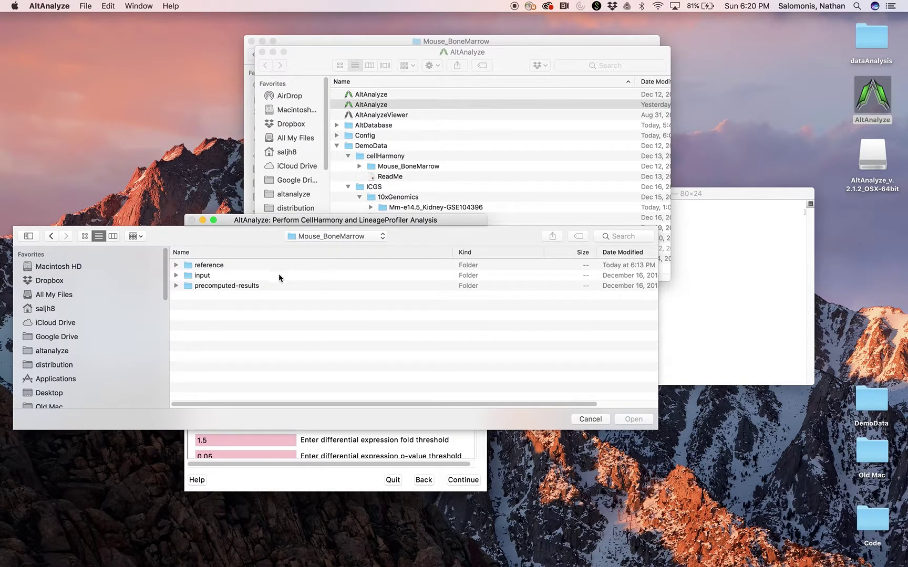
left_click(258, 274)
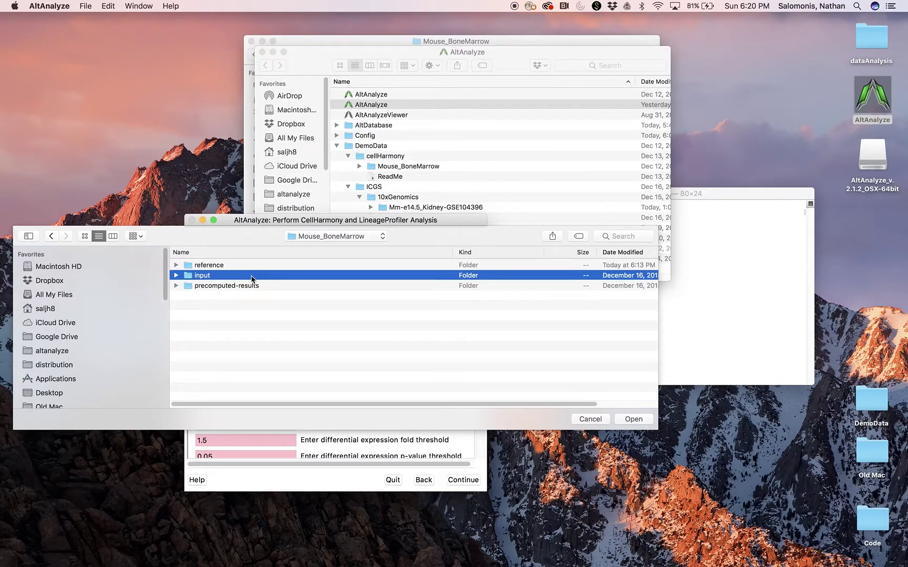
double_click(251, 276)
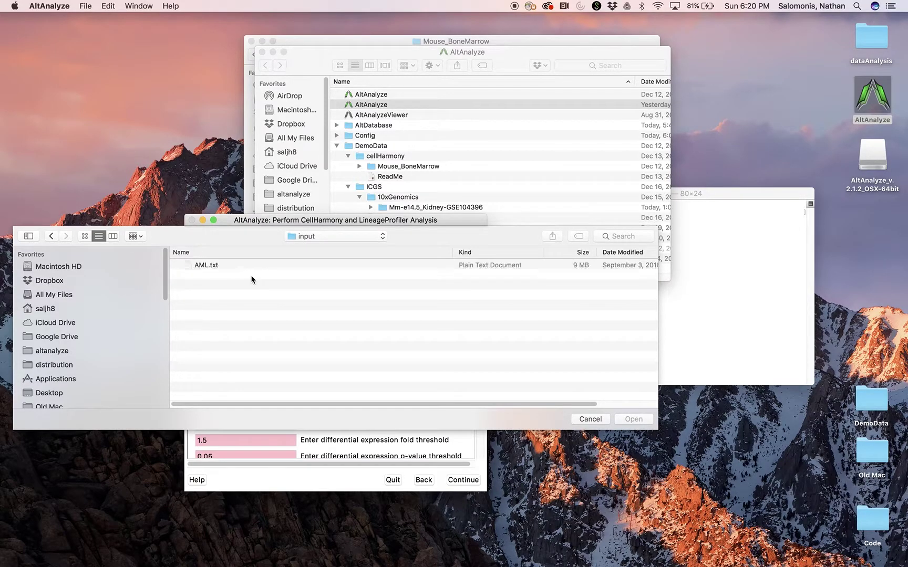
left_click(229, 269)
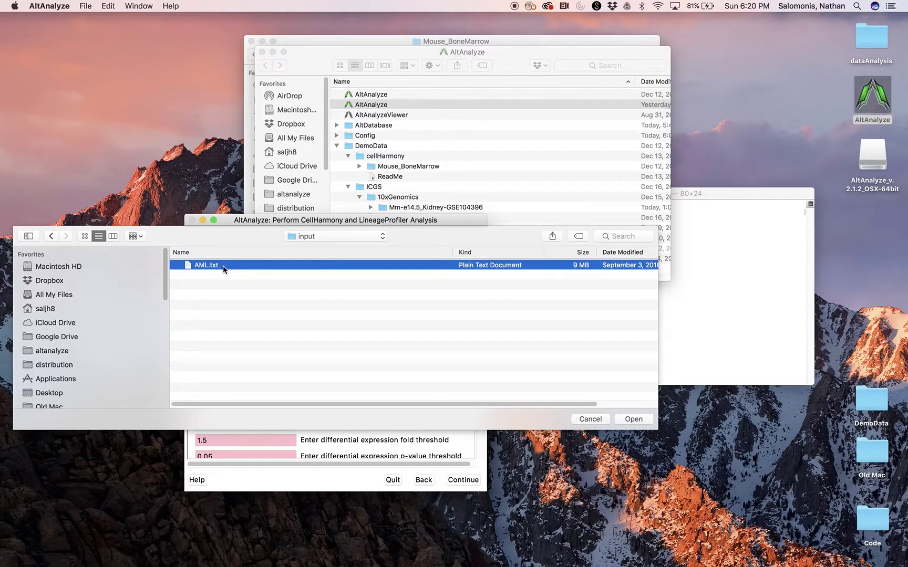
double_click(222, 266)
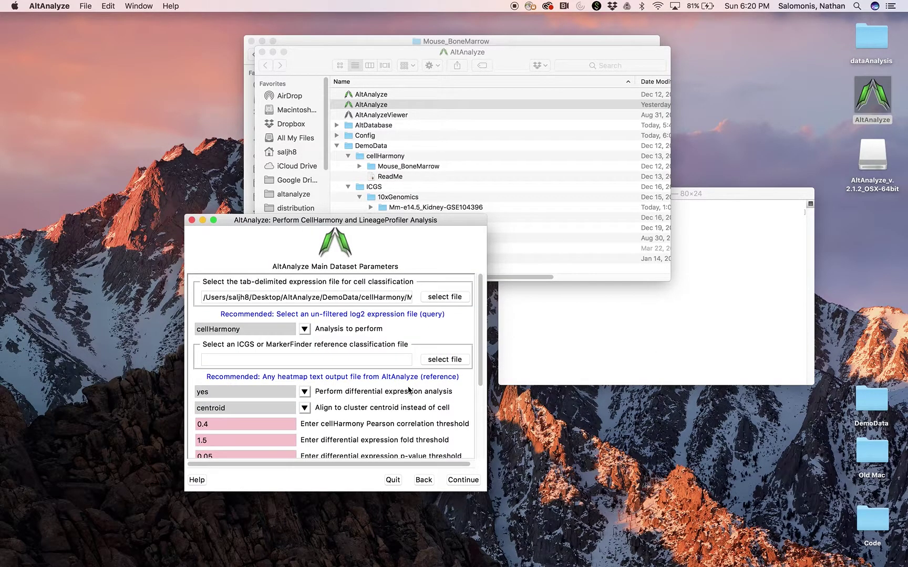
Load FinalMarkerHeatmap.txt from the reference folder's ICGS-NMF results as the ICGS reference classification file
left_click(454, 360)
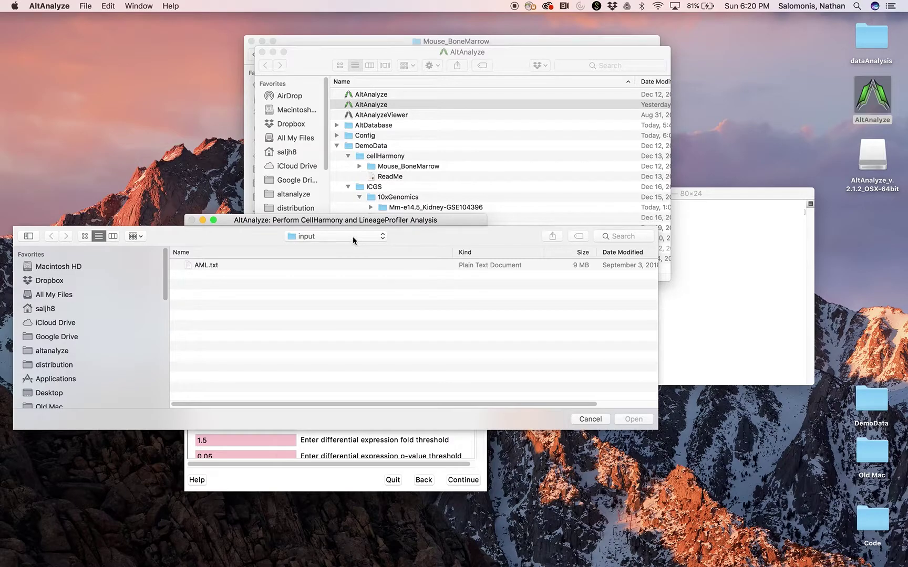
left_click(352, 237)
left_click(353, 250)
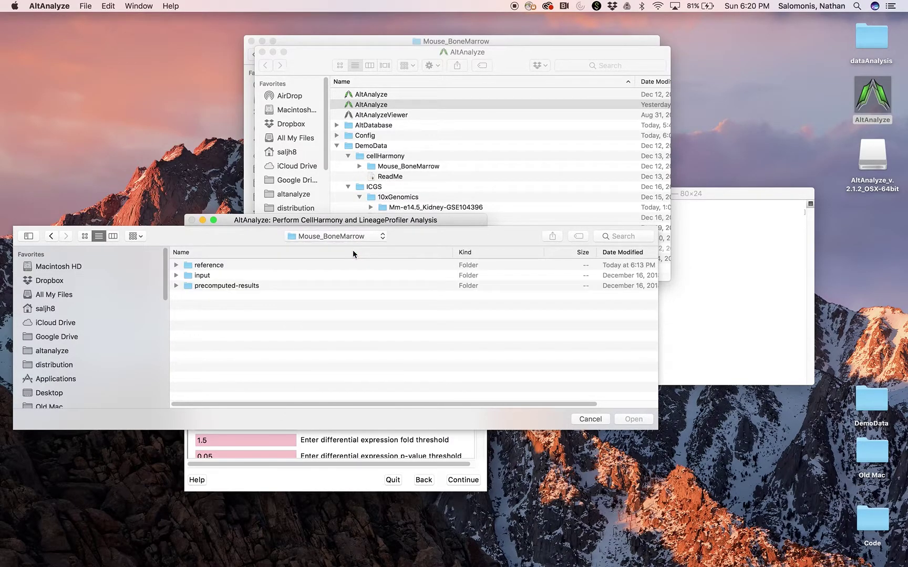
double_click(273, 265)
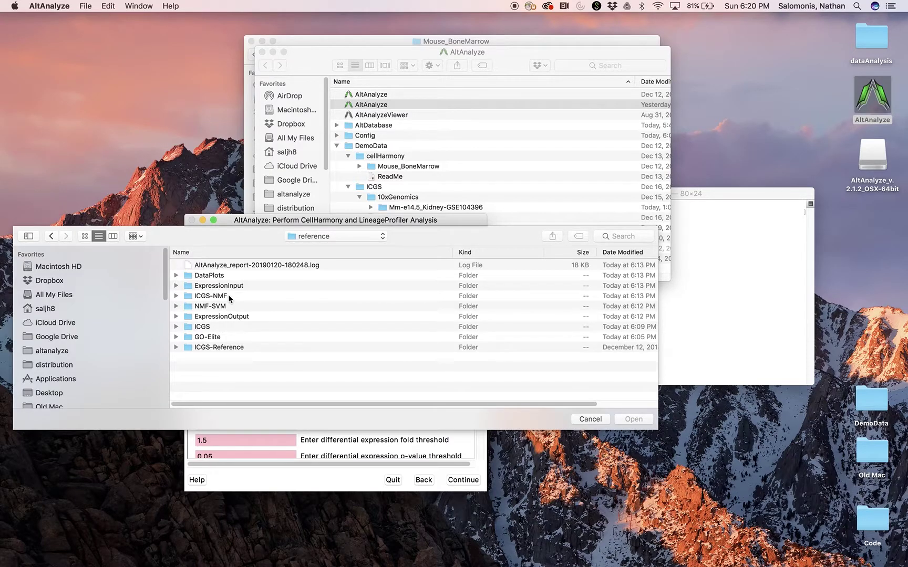
double_click(228, 297)
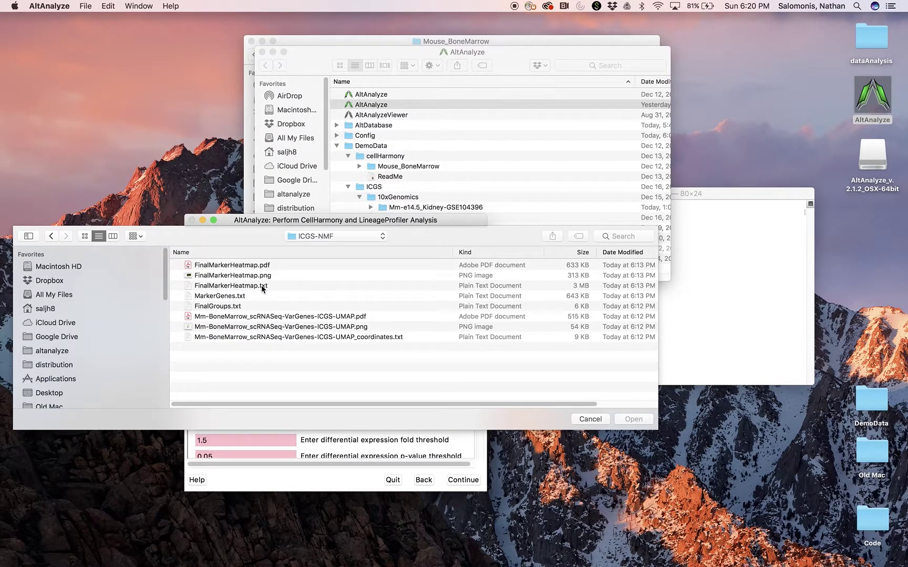
left_click(261, 288)
double_click(255, 288)
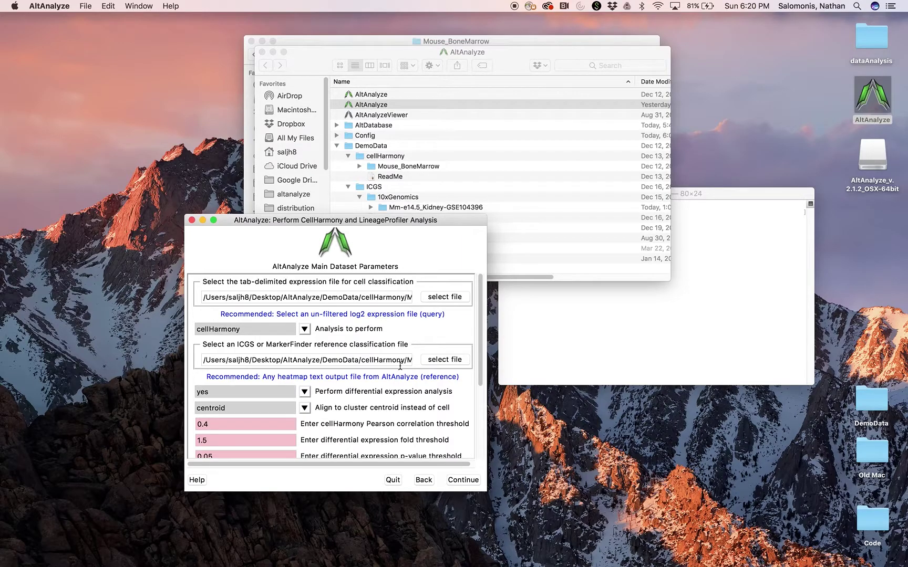
Set alignment to cell instead of centroid, enable filtering by adjusted p-value, and run the cellHarmony analysis
left_click_drag(483, 359, 473, 406)
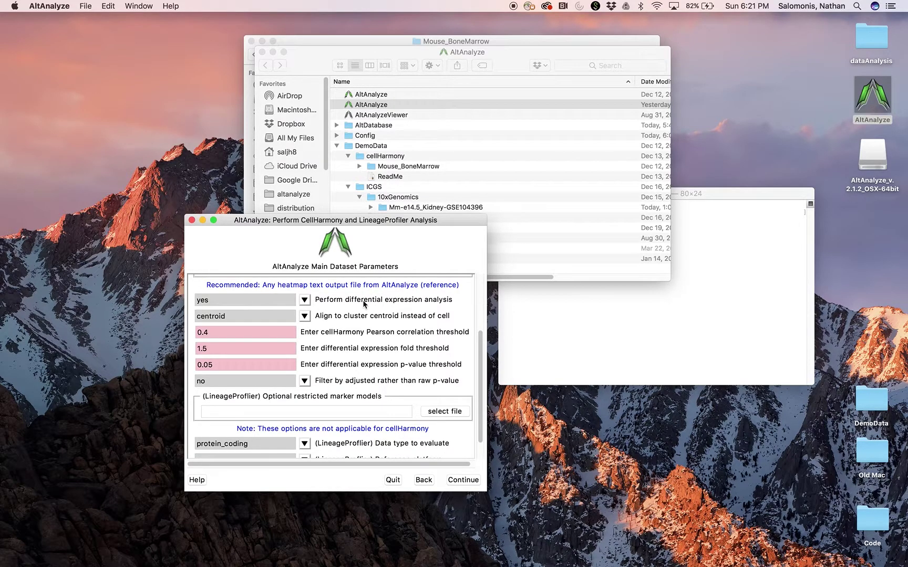
left_click(306, 319)
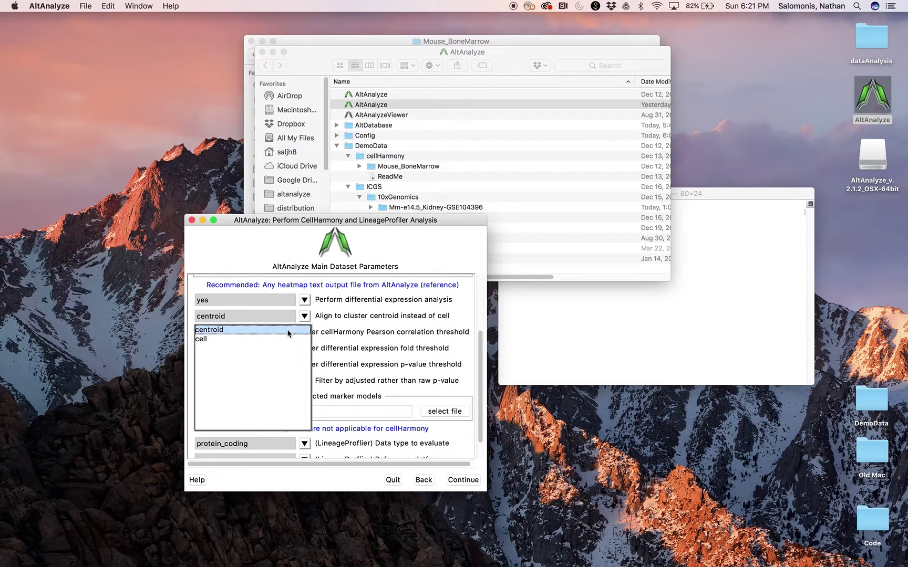
left_click(278, 340)
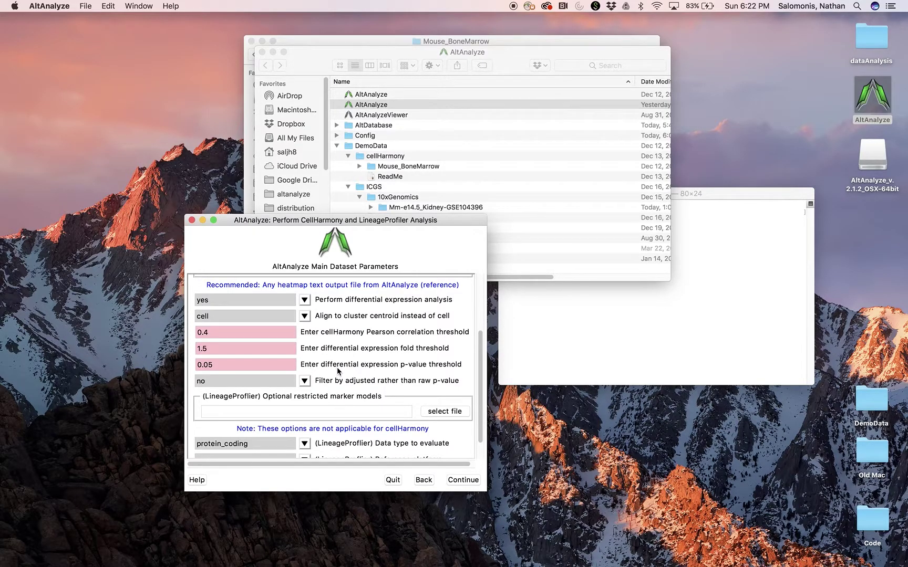
left_click(305, 380)
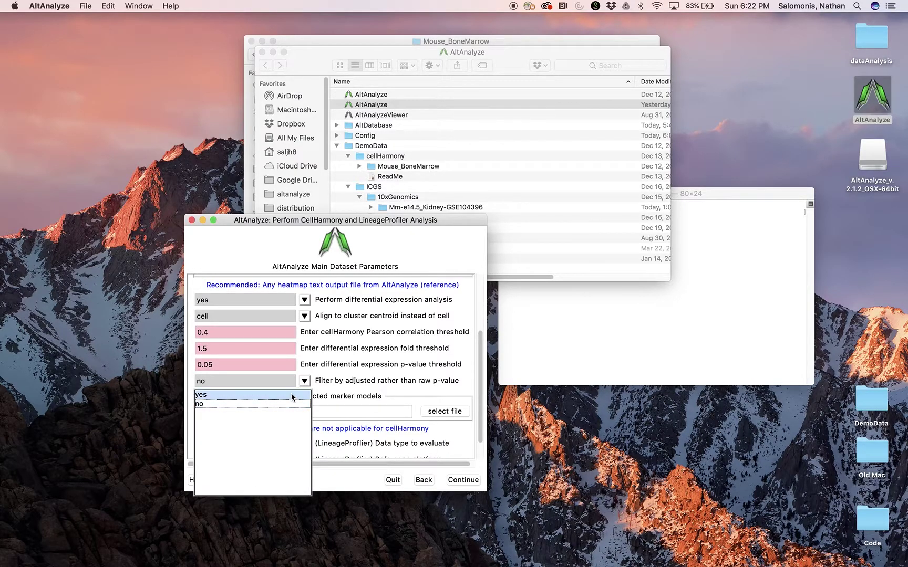
left_click(293, 395)
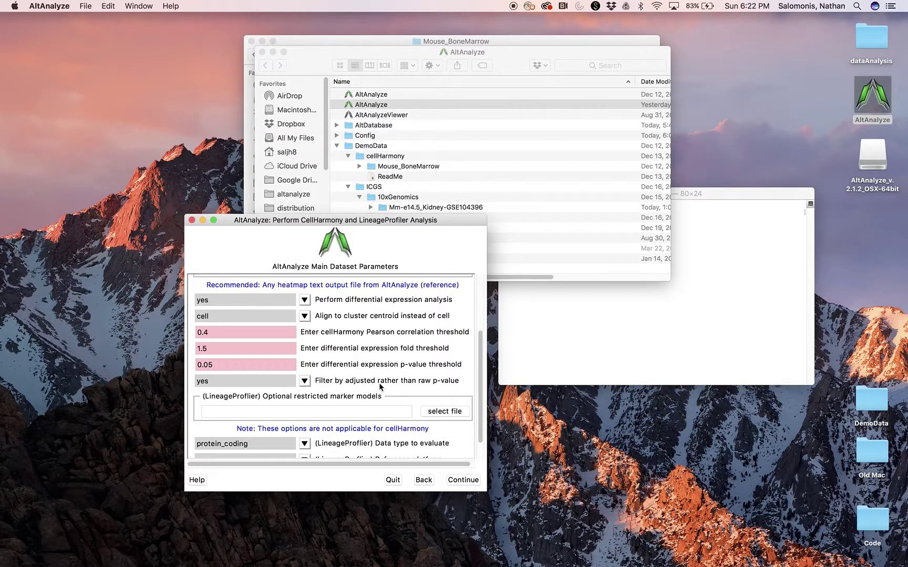
mouse_move(482, 435)
left_mouse_down()
mouse_move(482, 395)
mouse_move(480, 454)
left_mouse_up()
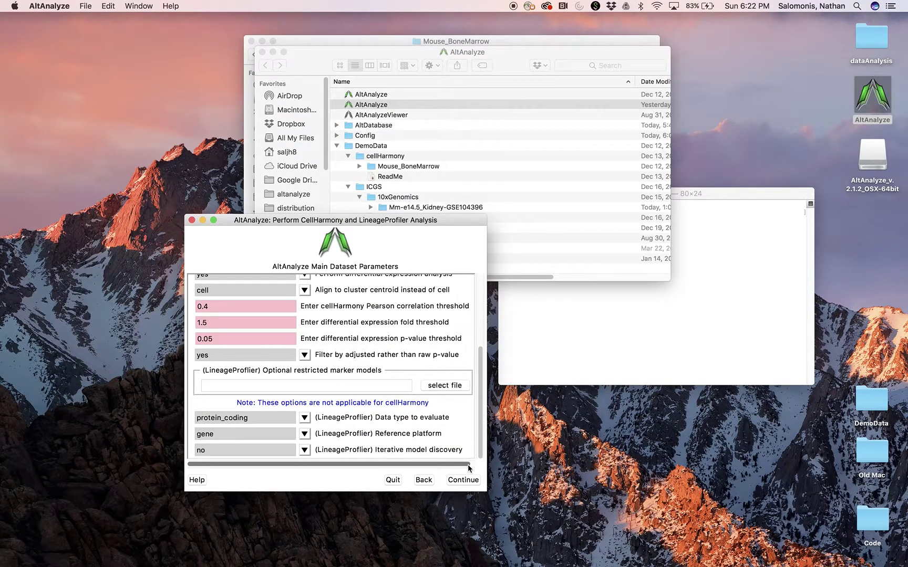
left_click(466, 481)
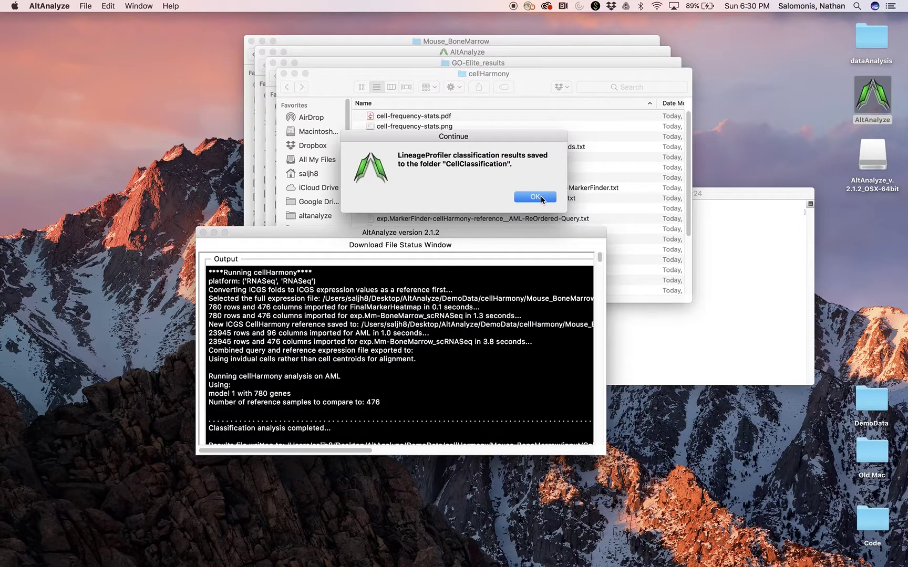
Acknowledge the saved classification results and quit AltAnalyze from the additional analysis options
left_click(535, 197)
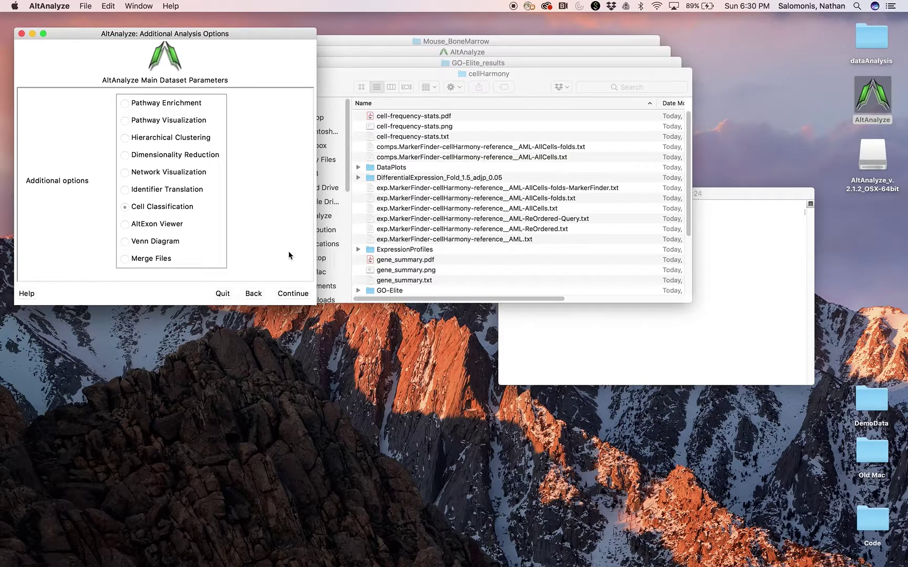
left_click(219, 295)
left_click(523, 552)
left_click(523, 552)
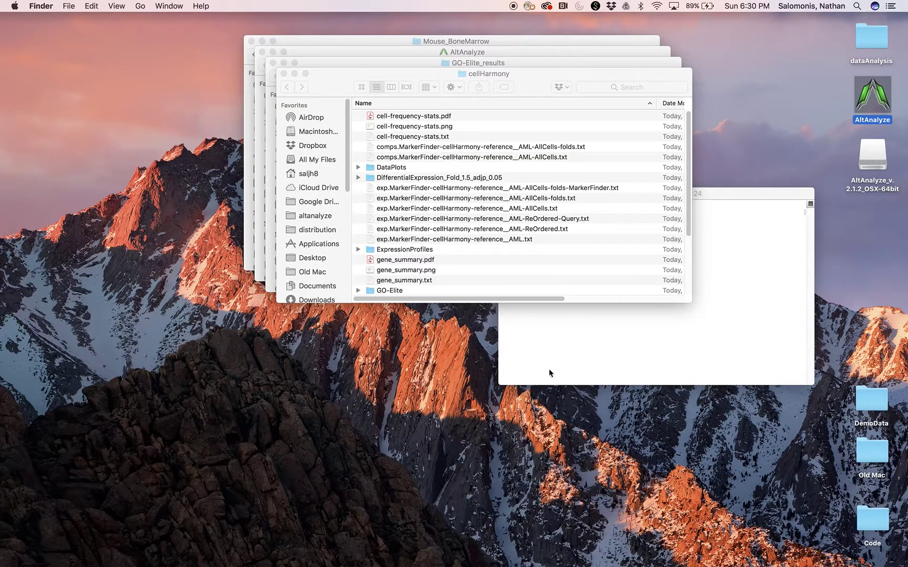
Enlarge the cellHarmony results window, list the DataPlots files with wider names, and view the AML-ReOrdered hierarchical_euclidean_cosine PDF heatmap before closing it
left_click_drag(690, 298, 761, 457)
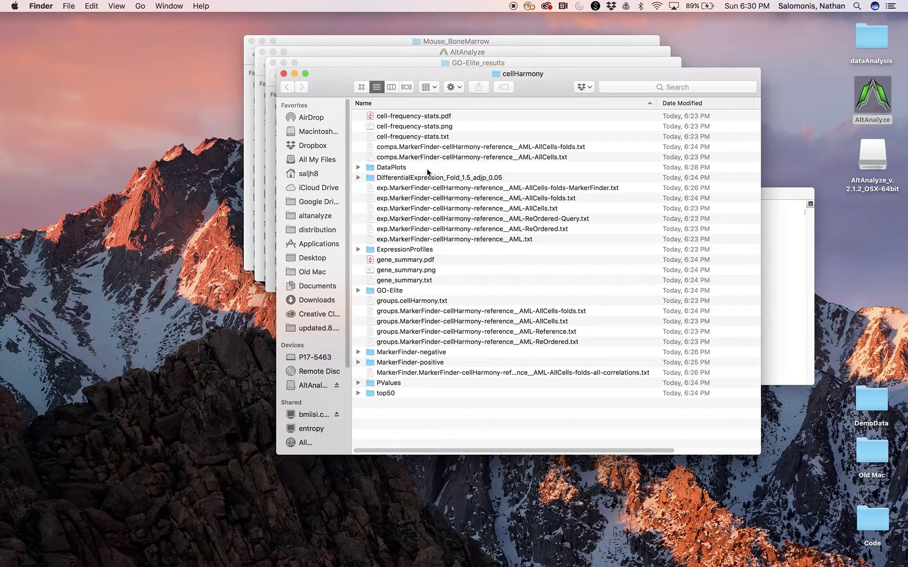
left_click(358, 167)
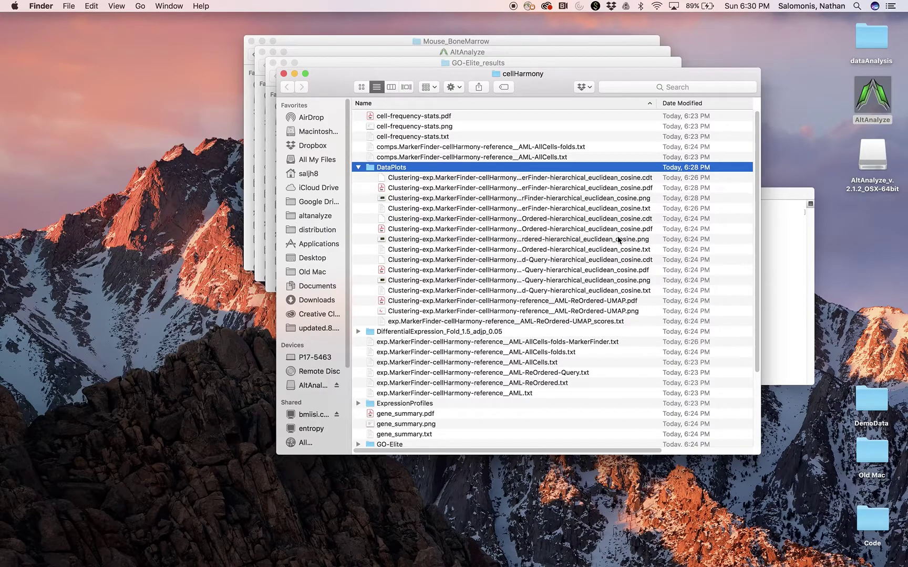
left_click_drag(655, 106, 898, 106)
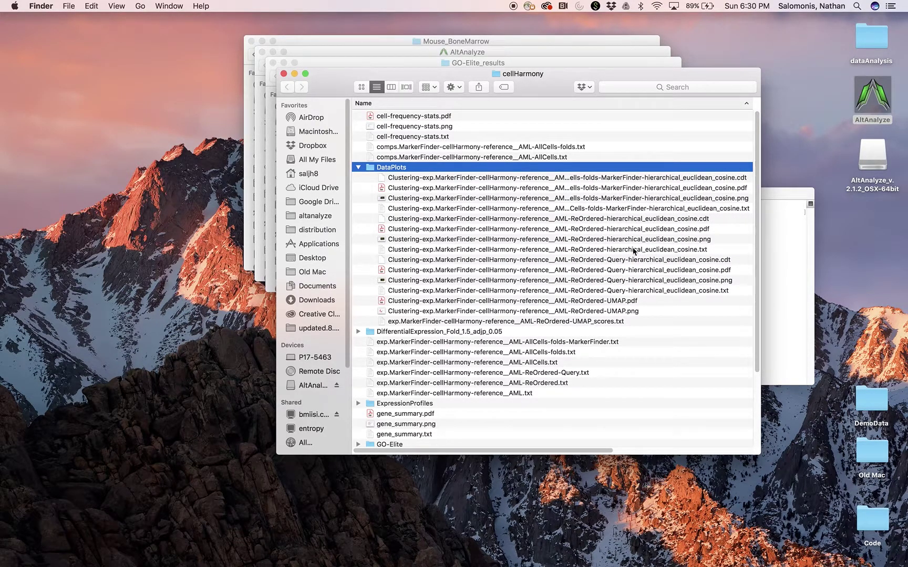
double_click(641, 230)
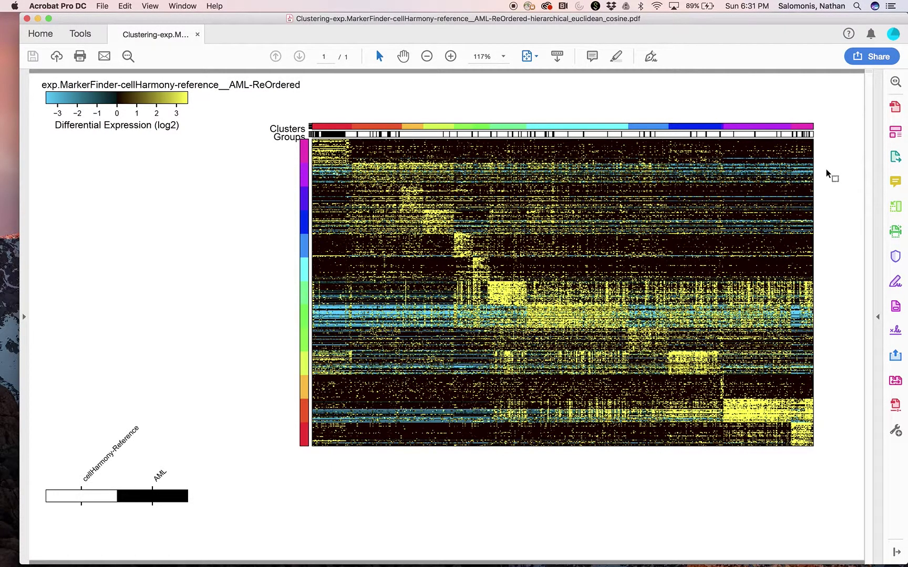
left_click(27, 19)
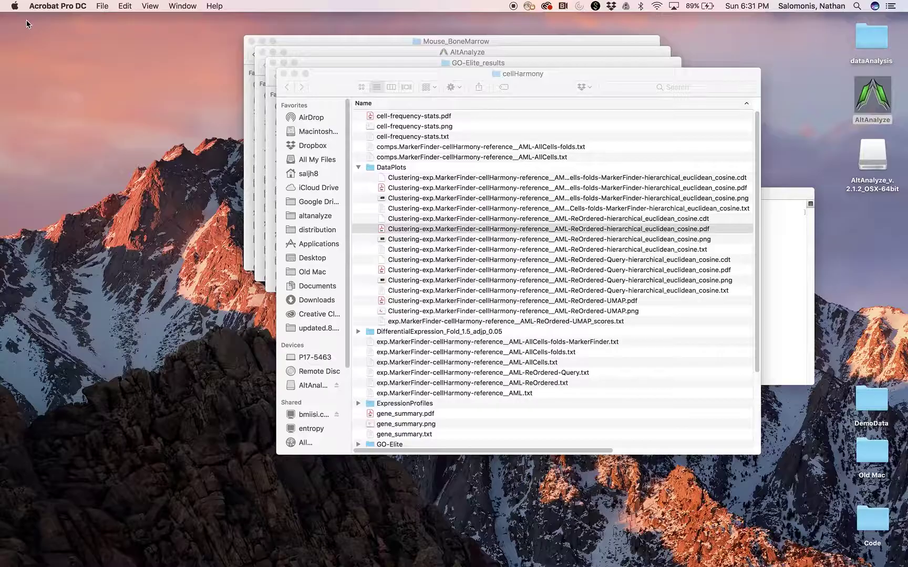
View and close the cell-frequency-stats.pdf chart, and open cell-frequency-stats.txt in Microsoft Excel (14.7.7)
double_click(410, 116)
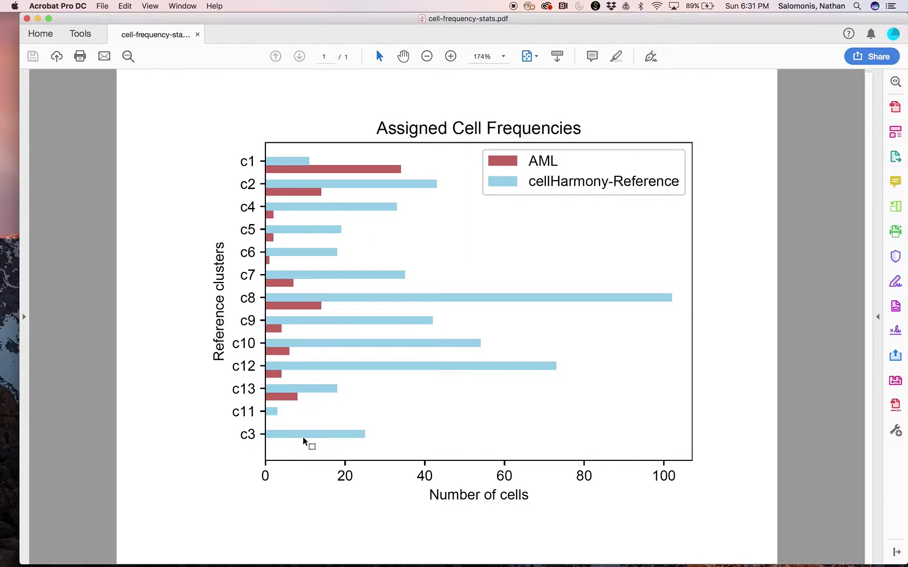
left_click(27, 19)
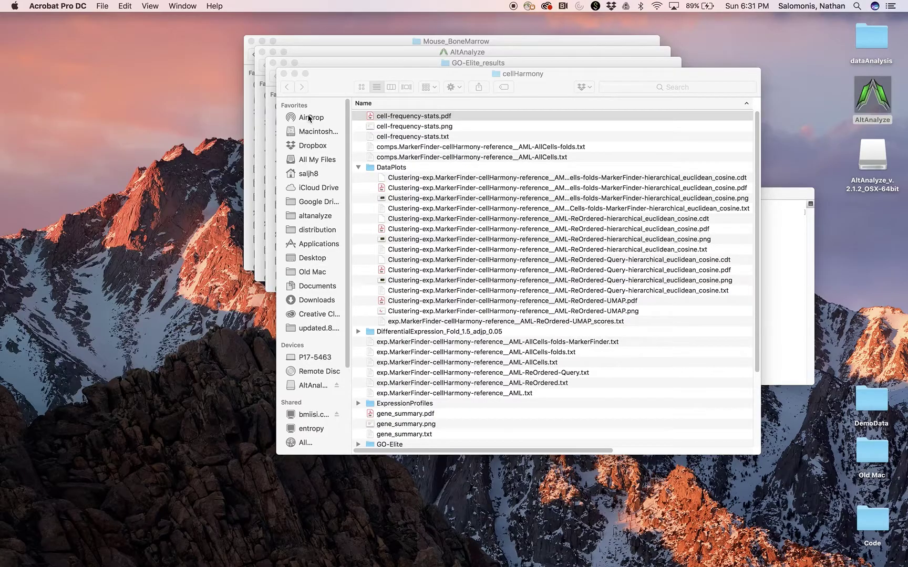
left_click(410, 136)
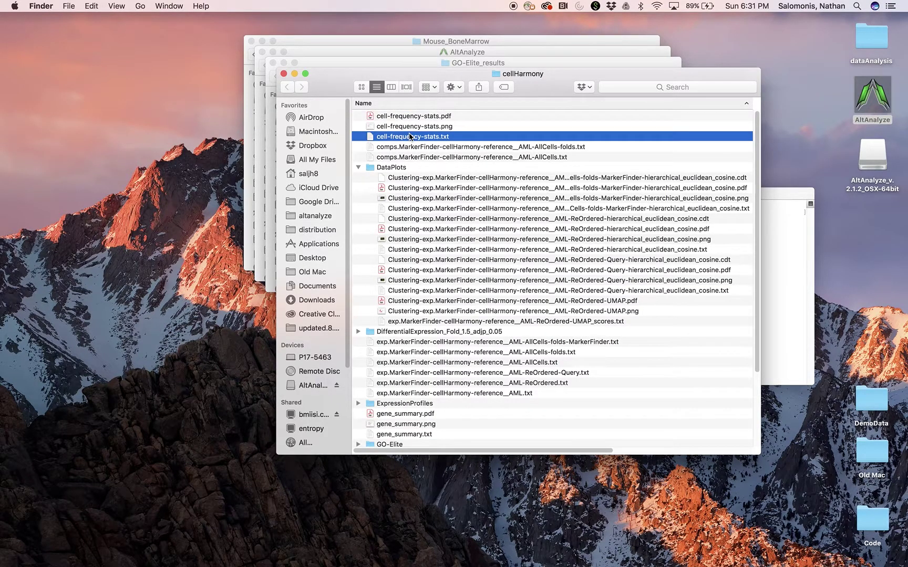
right_click(410, 137)
mouse_move(427, 150)
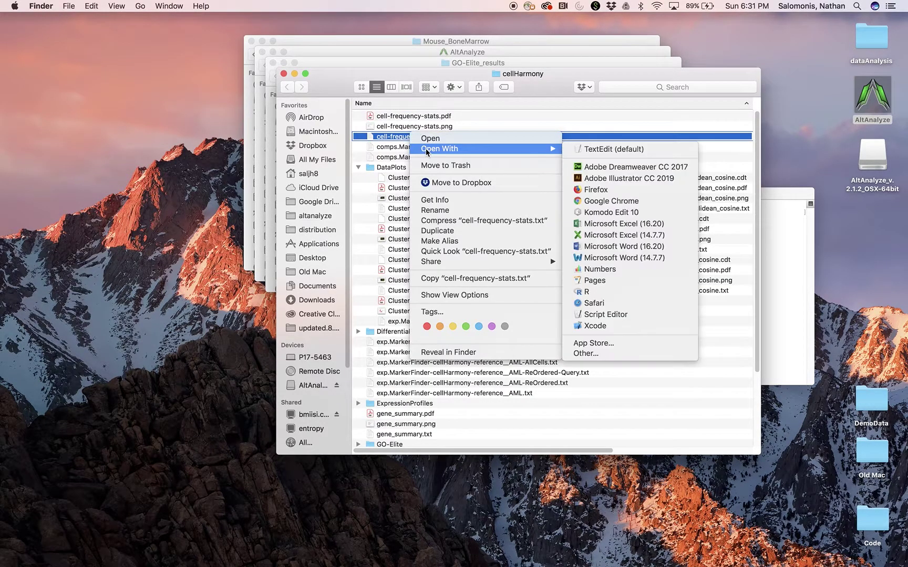
left_click(640, 240)
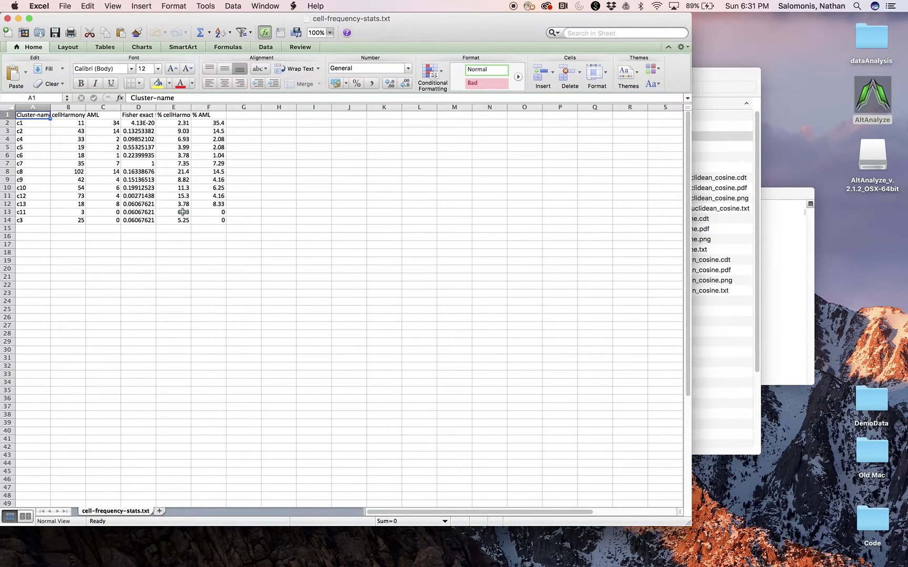
Widen the Fisher exact test column to inspect the c1 cluster row, and close cell-frequency-stats.txt without saving
left_click(138, 124)
left_click_drag(158, 106, 168, 106)
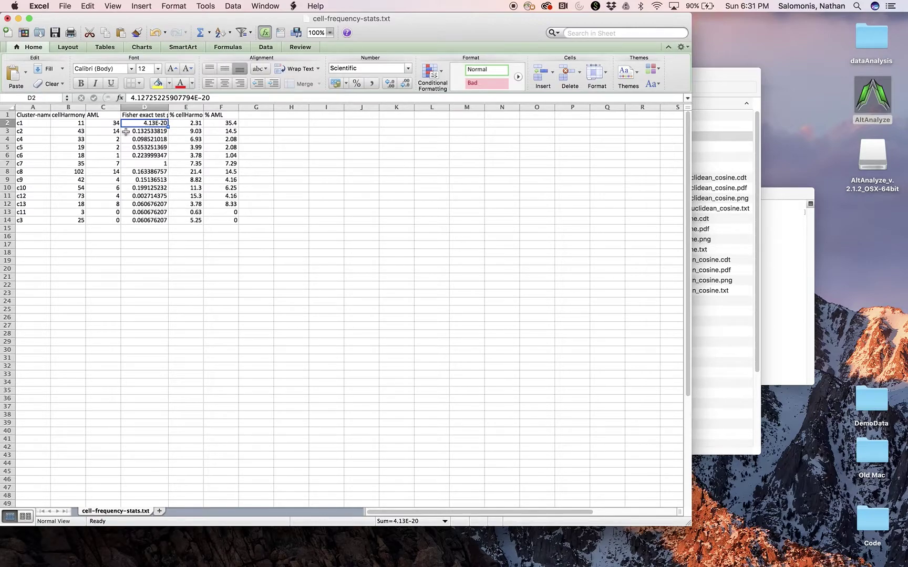
left_click(8, 123)
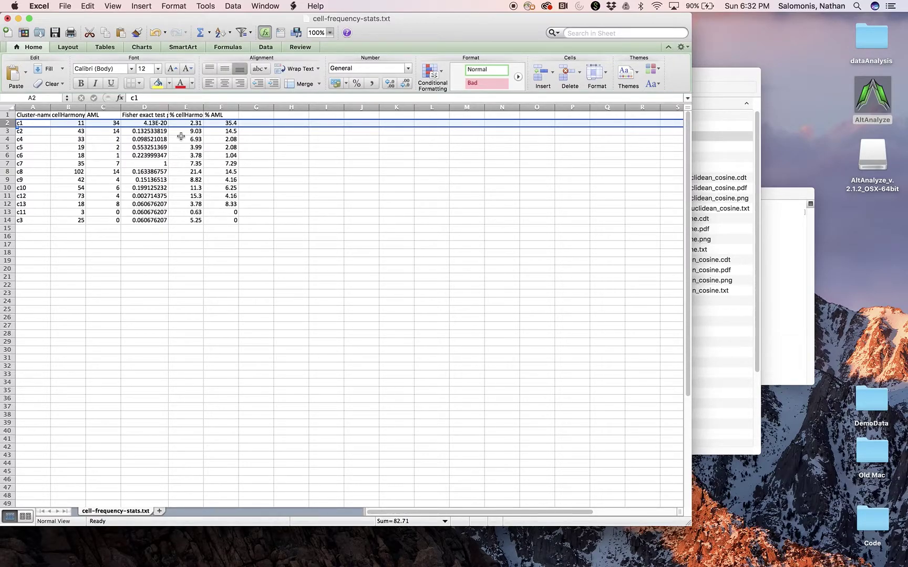
key("super+w")
key("super+Tab")
left_click(272, 179)
key("super+d")
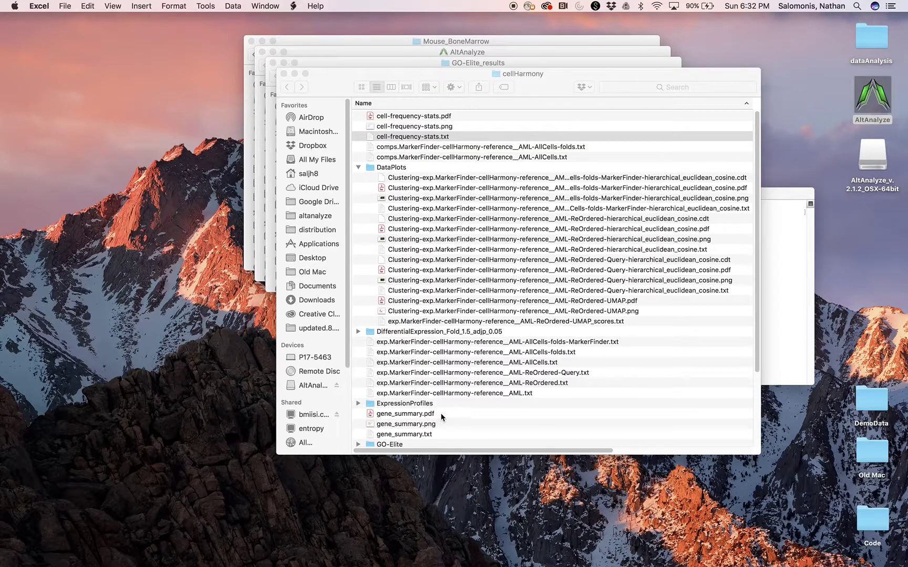
Expand the DifferentialExpression_Fold_1.5_adjp_0.05 folder and open GE.c1_AML_vs_c1_cellHarmony-Reference.txt in Microsoft Excel (14.7.7)
scroll(376, 337, "down", 5)
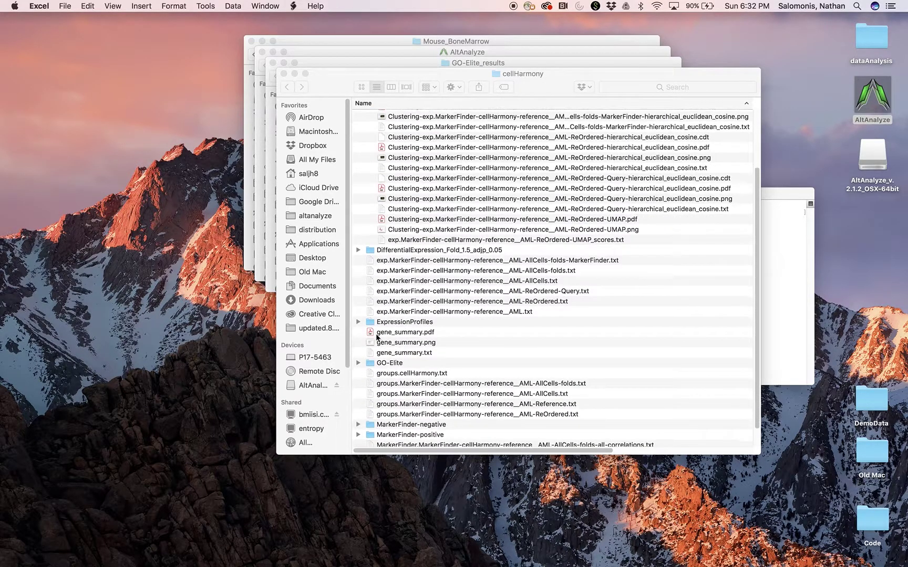
left_click(357, 253)
left_click(357, 251)
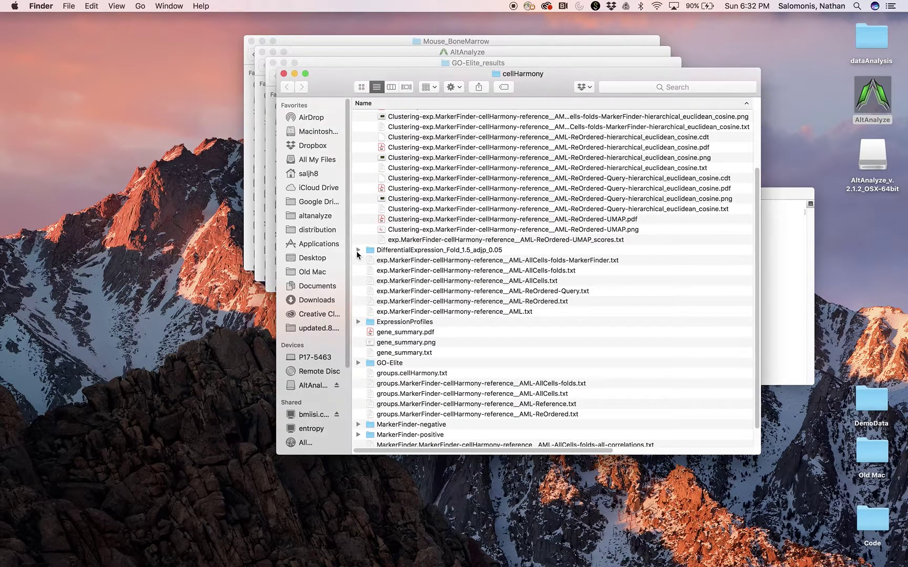
left_click(415, 262)
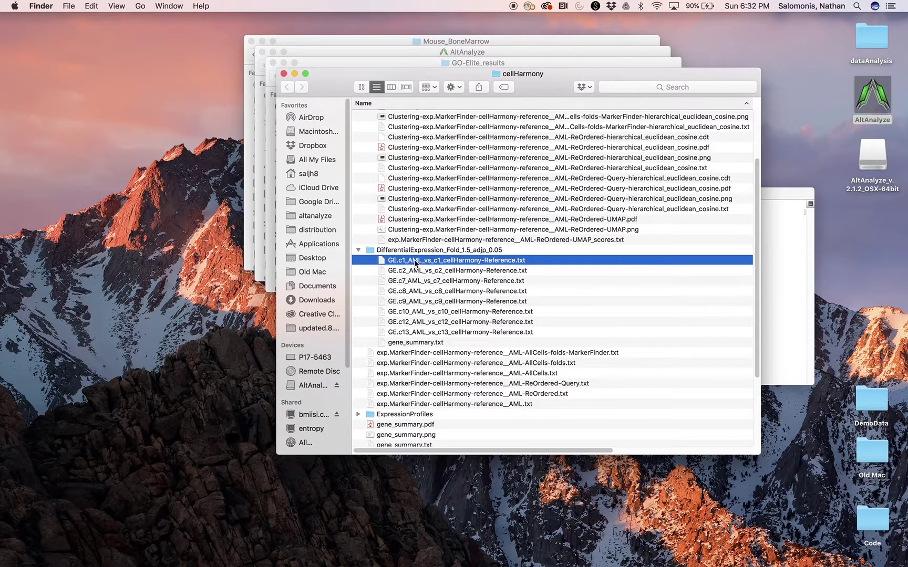
right_click(415, 262)
mouse_move(604, 276)
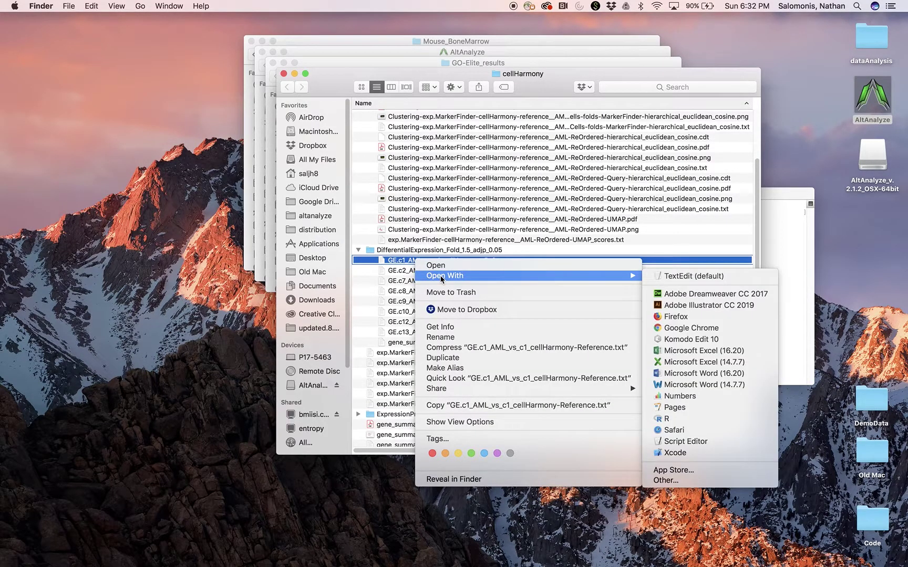
left_click(710, 362)
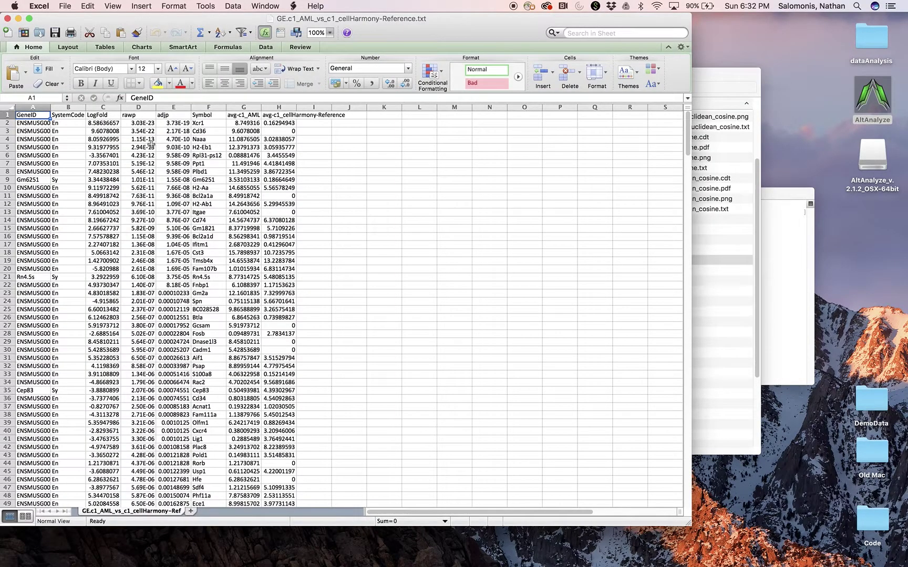
Examine the LogFold values and gene symbols of the c1 comparison, including the Xcr1 row, and close the spreadsheet
left_click(118, 156)
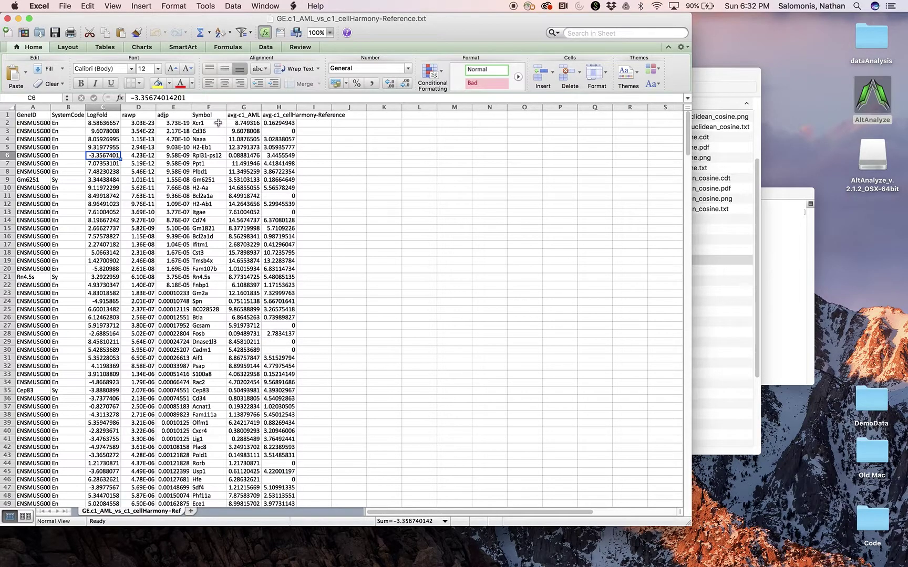
left_click(218, 123)
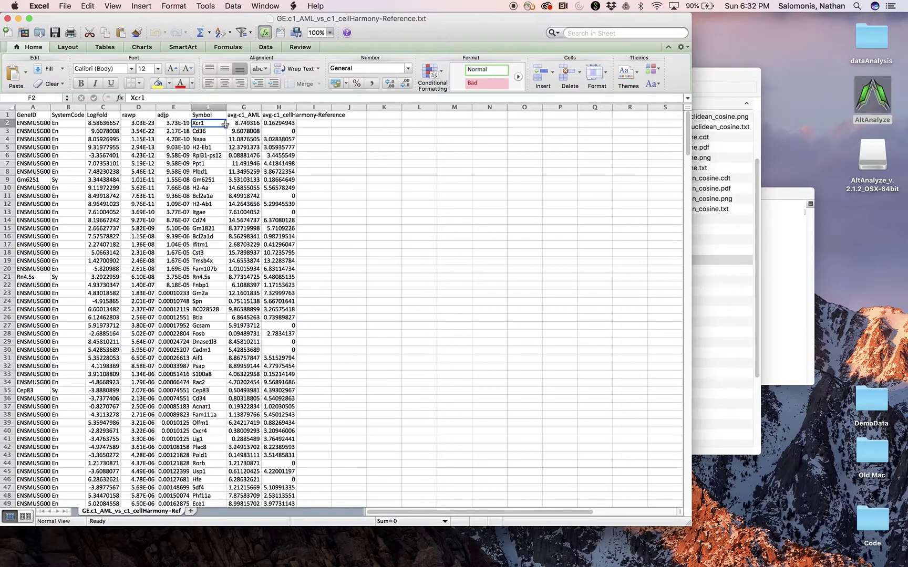
left_click(102, 124)
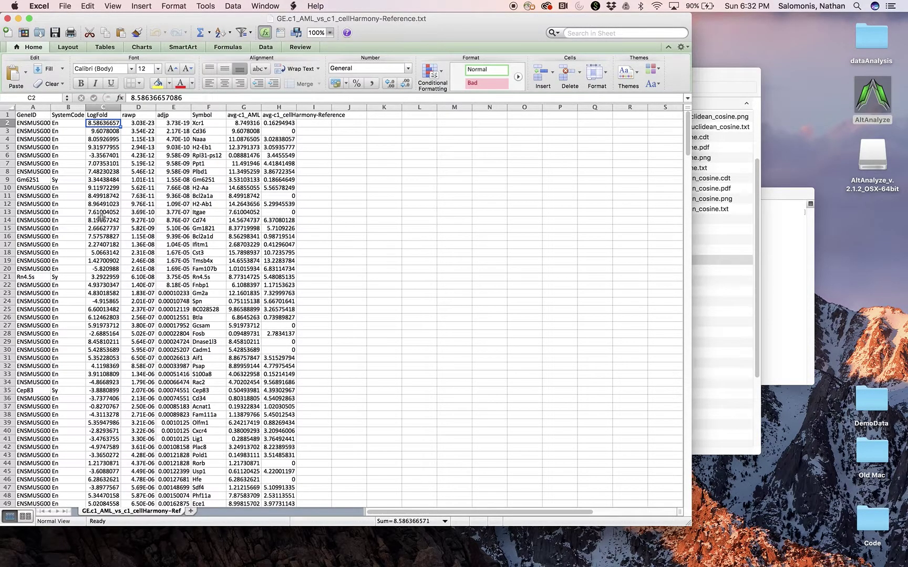
left_click(8, 19)
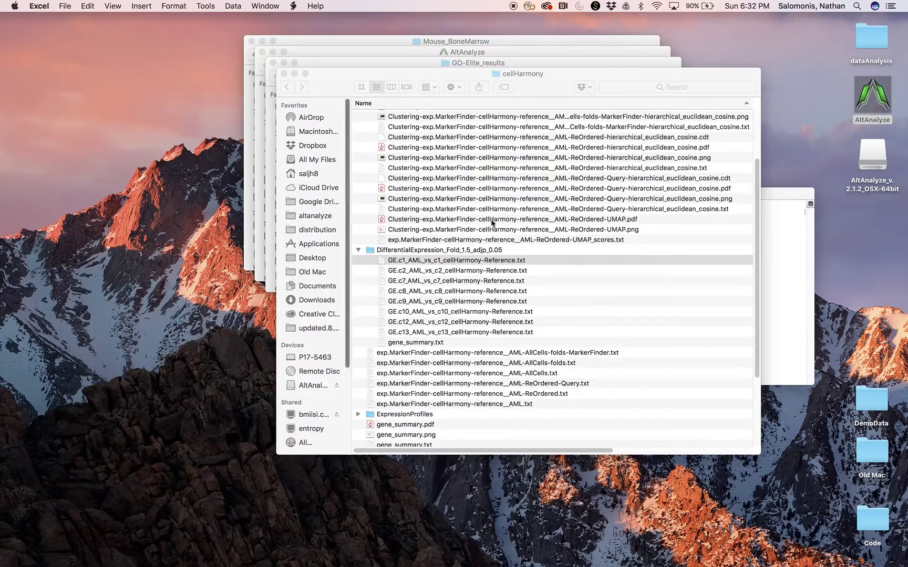
View the AML-ReOrdered-UMAP PDF from DataPlots, close it and return to the cellHarmony results folder
scroll(483, 259, "up", 5)
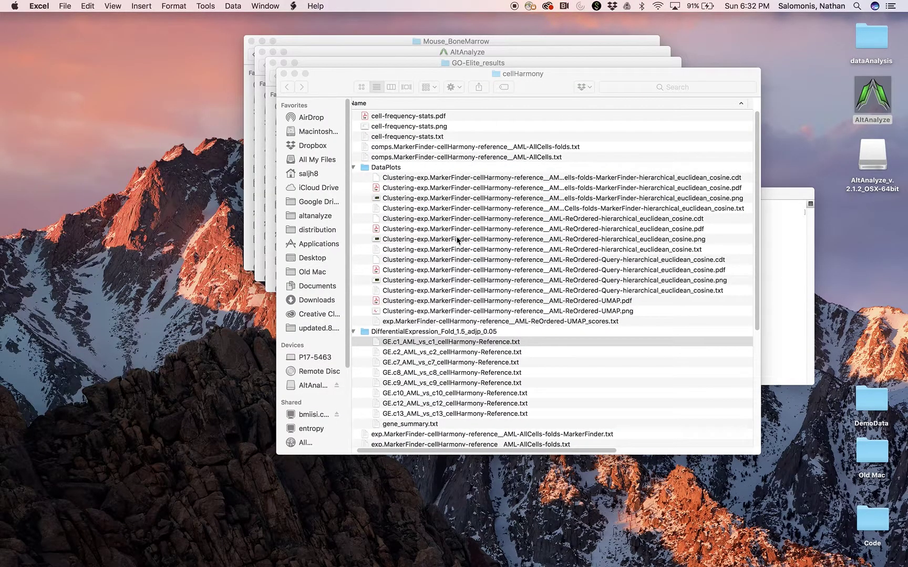
double_click(512, 301)
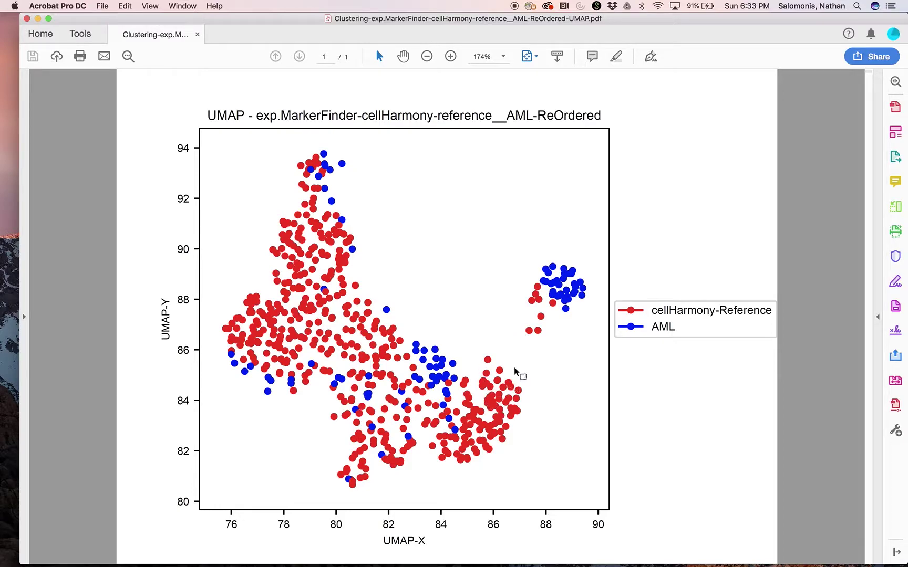
key("super+w")
key("super+Tab")
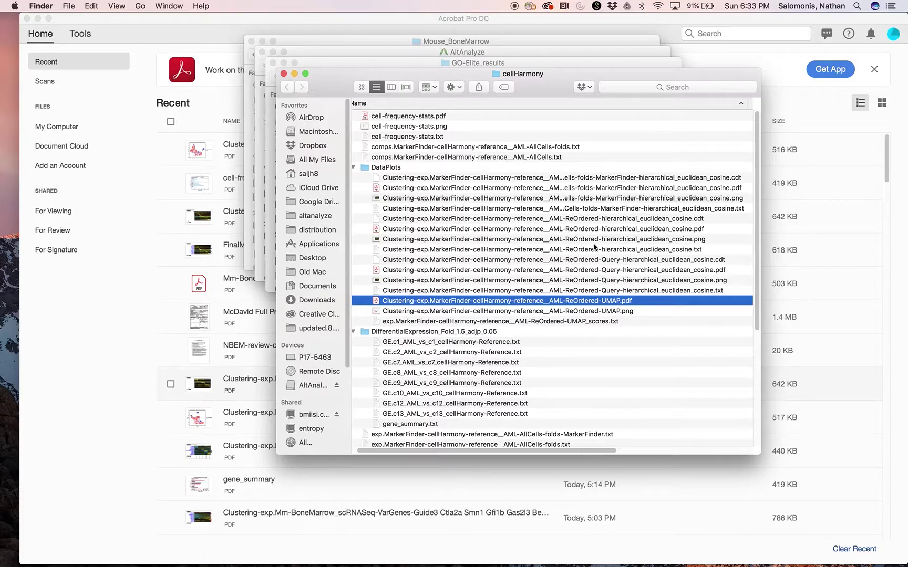
View the AML-AllCells-folds-MarkerFinder PDF heatmap, highlight the "external side of plasma membrane" term, and close the document
double_click(617, 188)
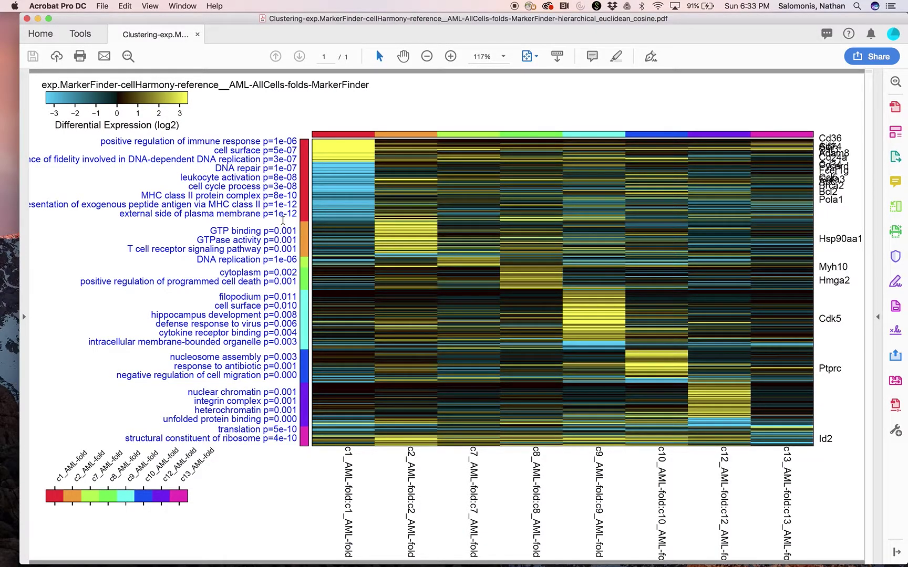
left_click_drag(297, 214, 134, 216)
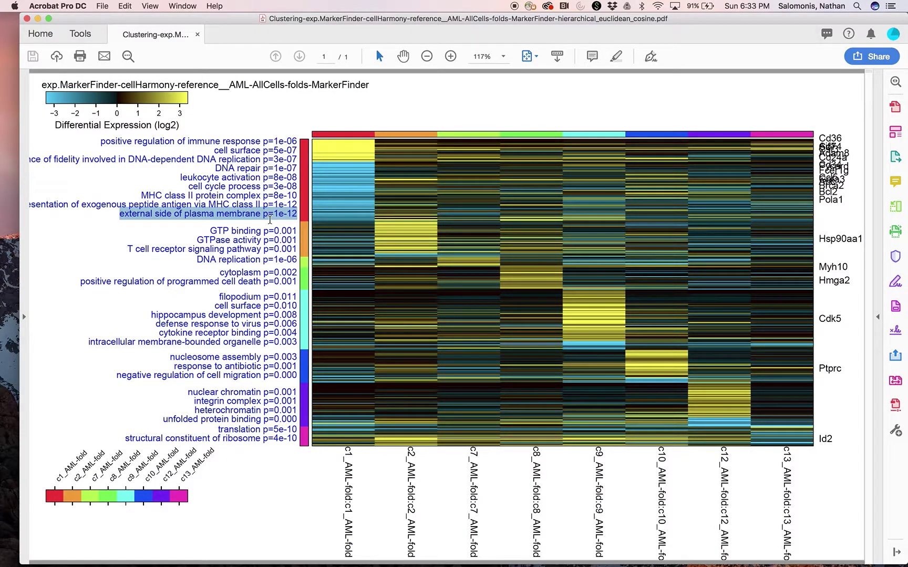
left_click(254, 203)
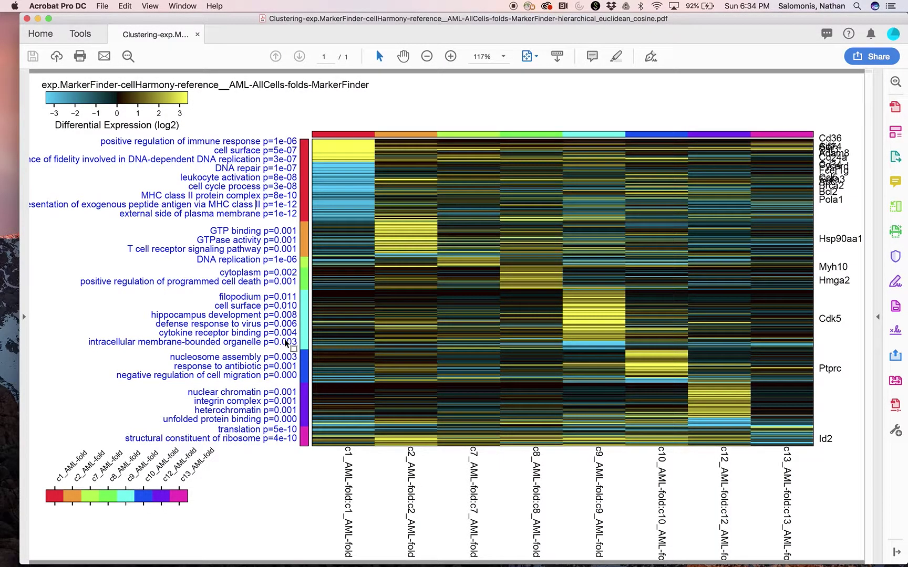
key("super+w")
key("super+Tab")
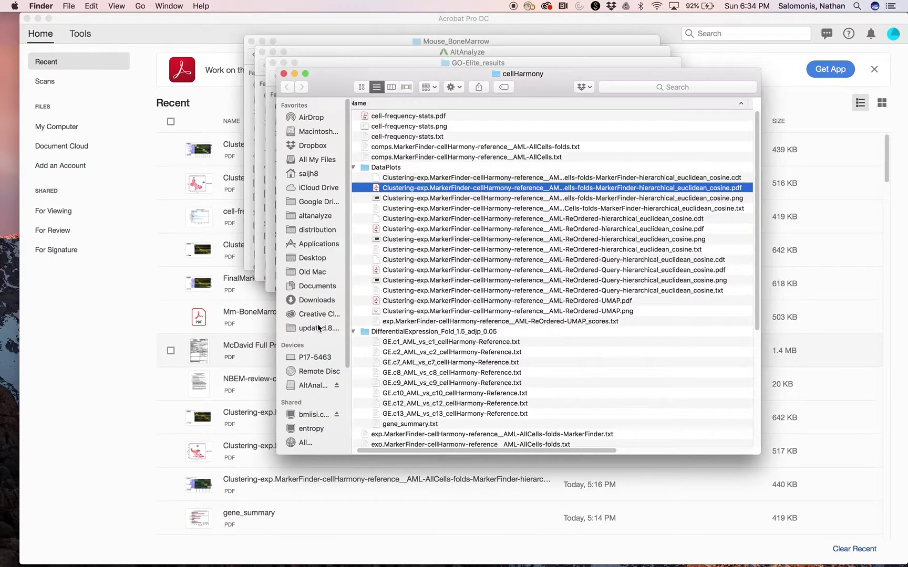
Switch to Chrome, open the cellHarmony Documentation from the AltAnalyze cellHarmony page, and read to the "Outputs of cellHarmony" section
scroll(404, 329, "down", 5)
scroll(403, 329, "down", 2)
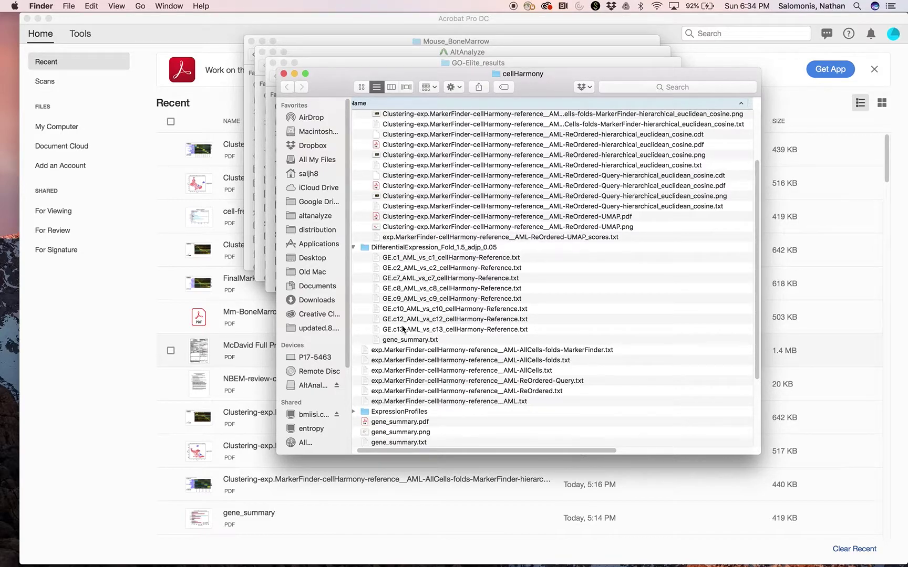
key("super+Tab")
left_click(562, 277)
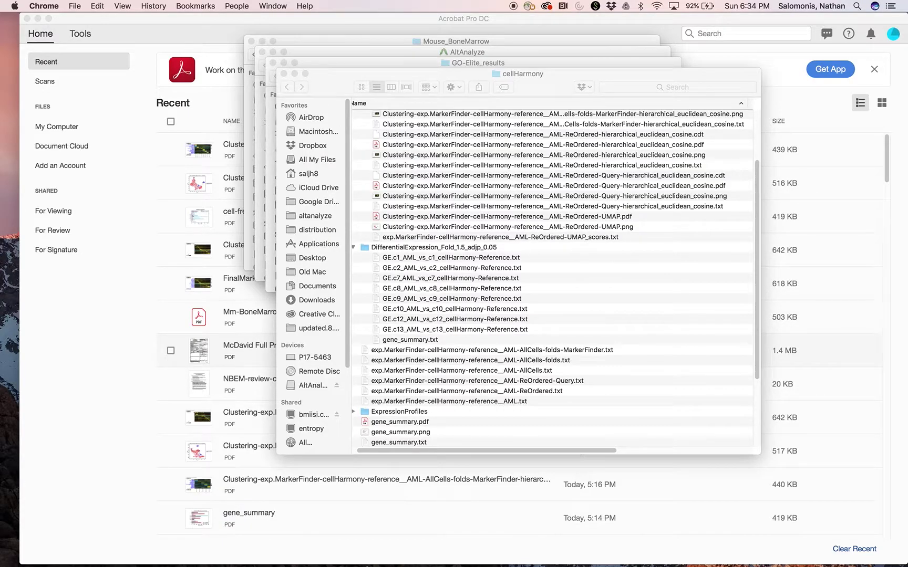
left_click(836, 550)
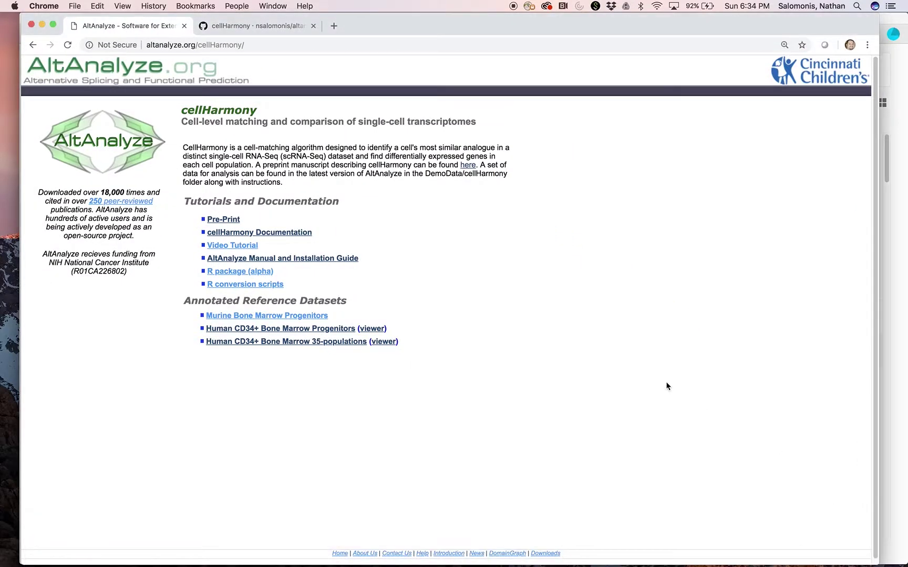
left_click(295, 236)
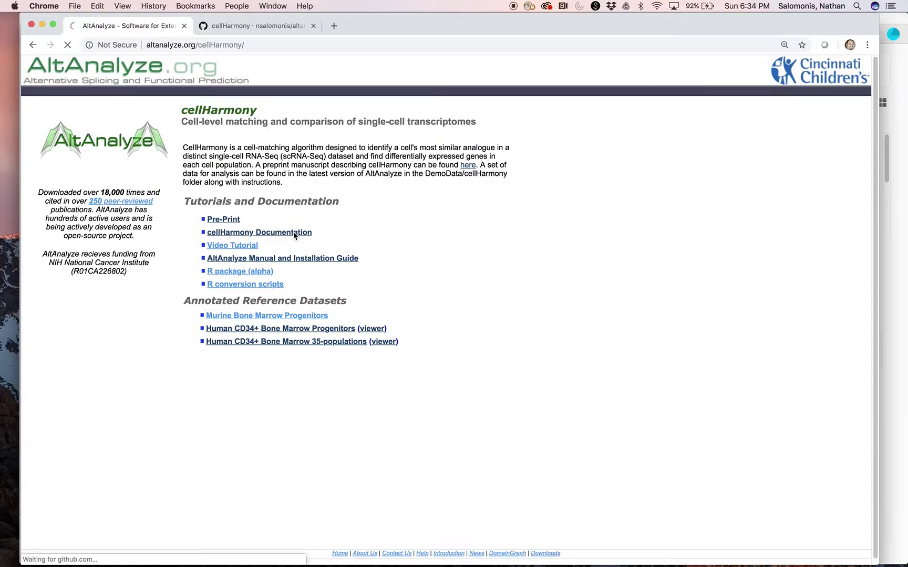
scroll(294, 235, "down", 5)
scroll(293, 236, "down", 8)
scroll(294, 236, "down", 11)
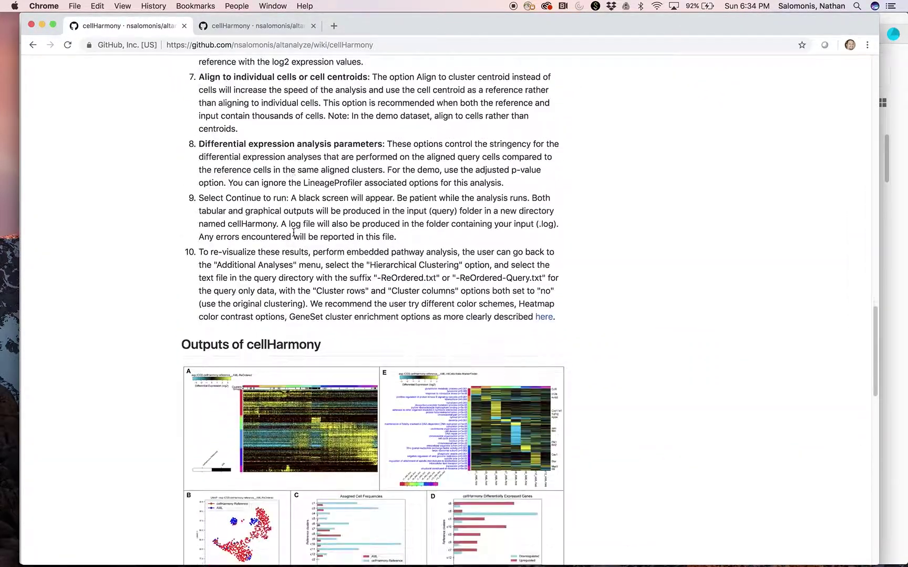
scroll(293, 234, "down", 5)
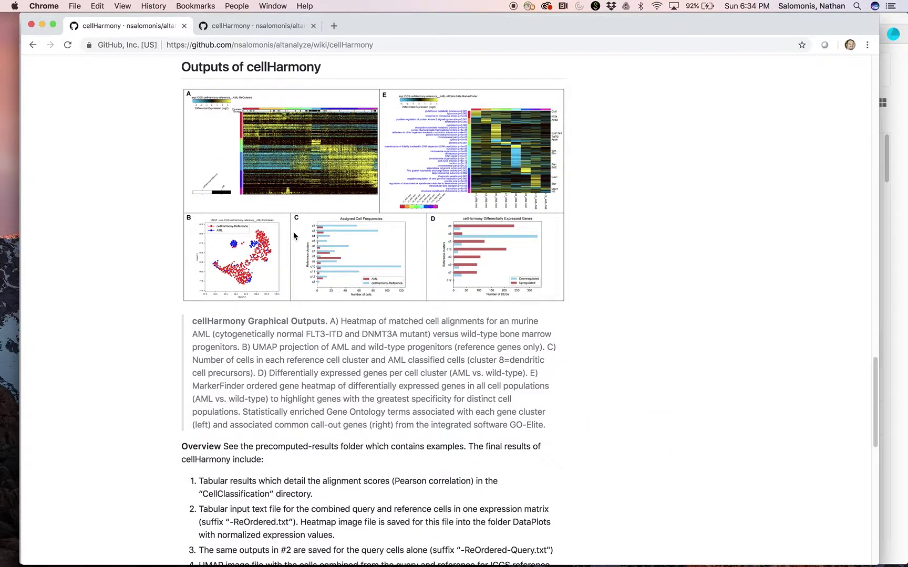